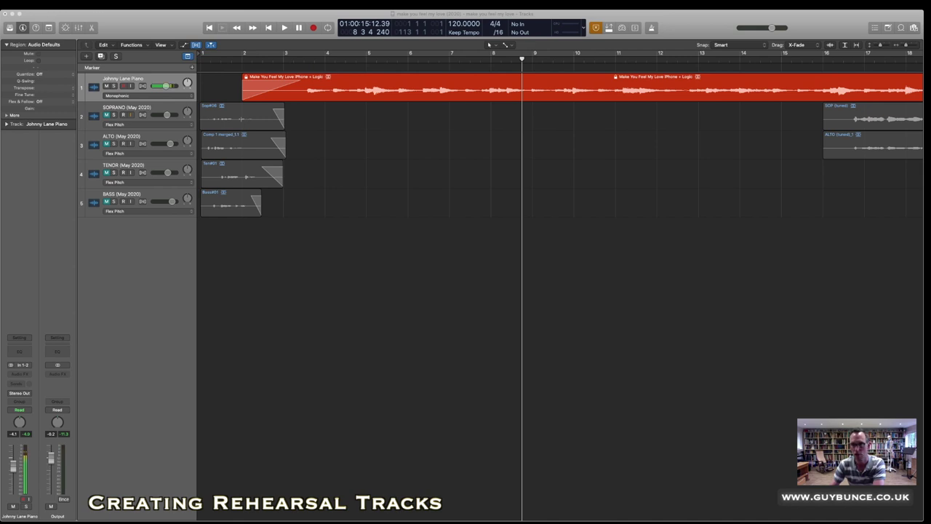
Look through the arrangement to examine where the piano and each vocal part have audio
{"action": "scroll", "coordinate": [560, 146], "scroll_direction": "right", "scroll_amount": 15}
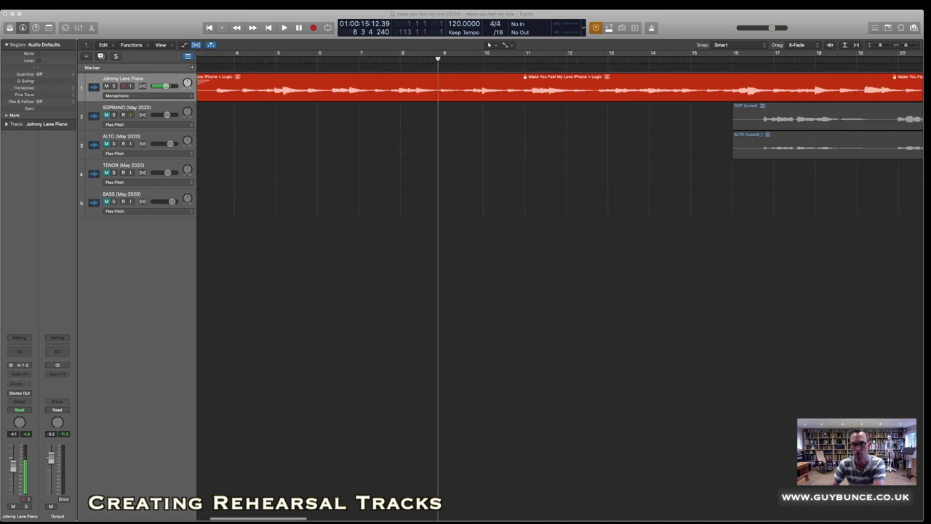
{"action": "scroll", "coordinate": [560, 145], "scroll_direction": "right", "scroll_amount": 20}
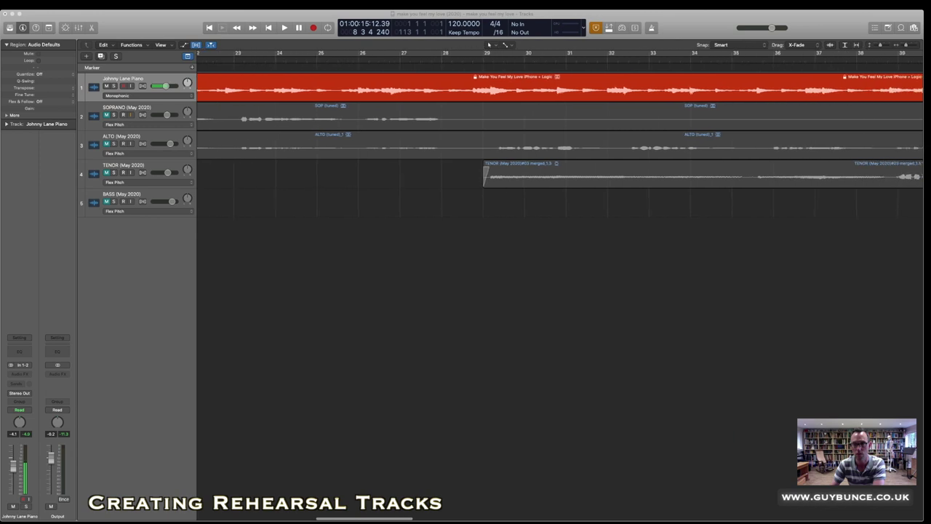
{"action": "scroll", "coordinate": [561, 145], "scroll_direction": "right", "scroll_amount": 15}
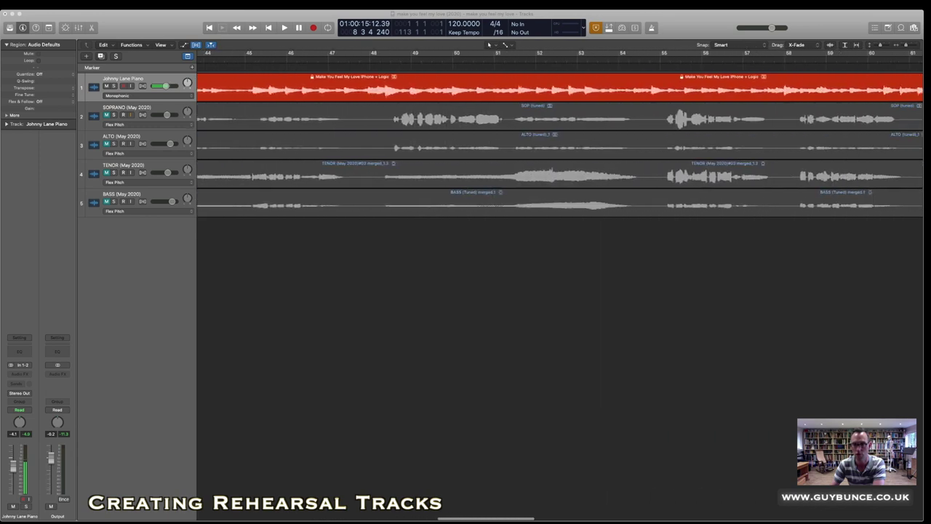
{"action": "scroll", "coordinate": [560, 146], "scroll_direction": "right", "scroll_amount": 10}
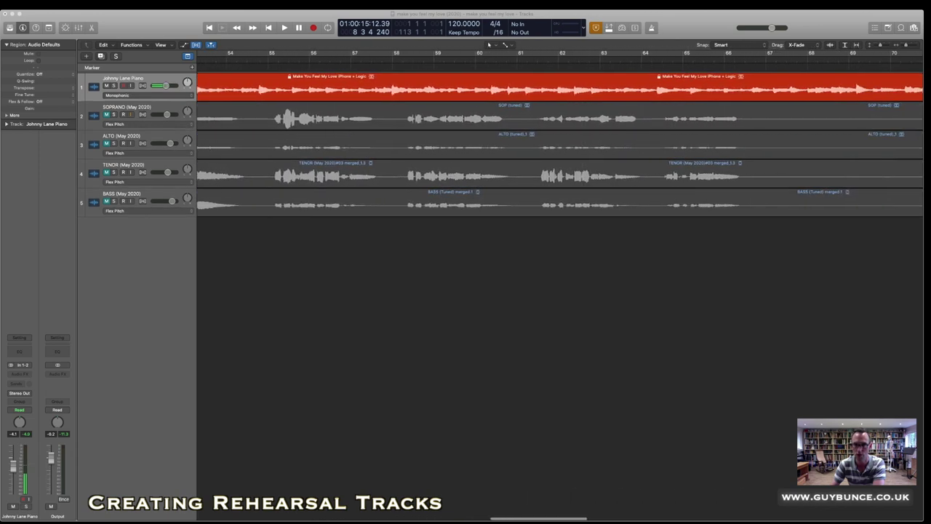
{"action": "scroll", "coordinate": [561, 146], "scroll_direction": "right", "scroll_amount": 1}
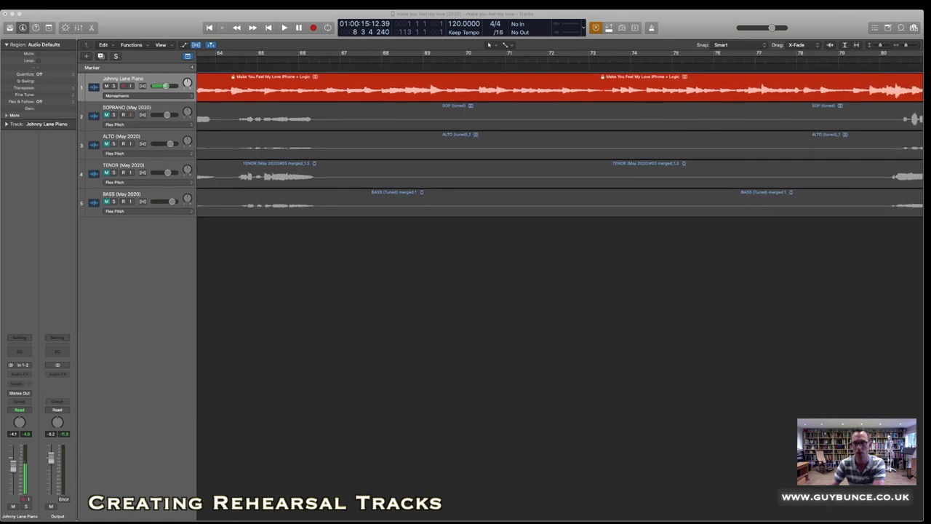
{"action": "scroll", "coordinate": [560, 145], "scroll_direction": "left", "scroll_amount": 20}
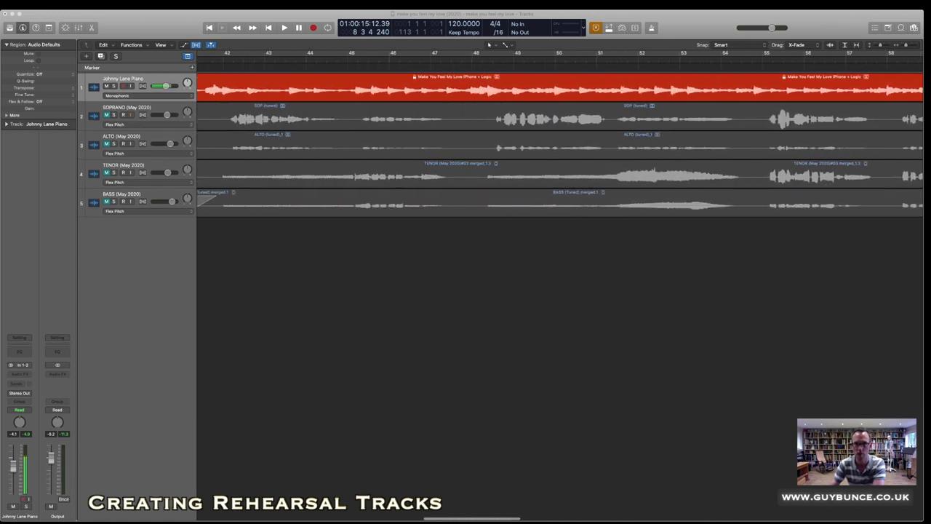
{"action": "scroll", "coordinate": [560, 146], "scroll_direction": "left", "scroll_amount": 2}
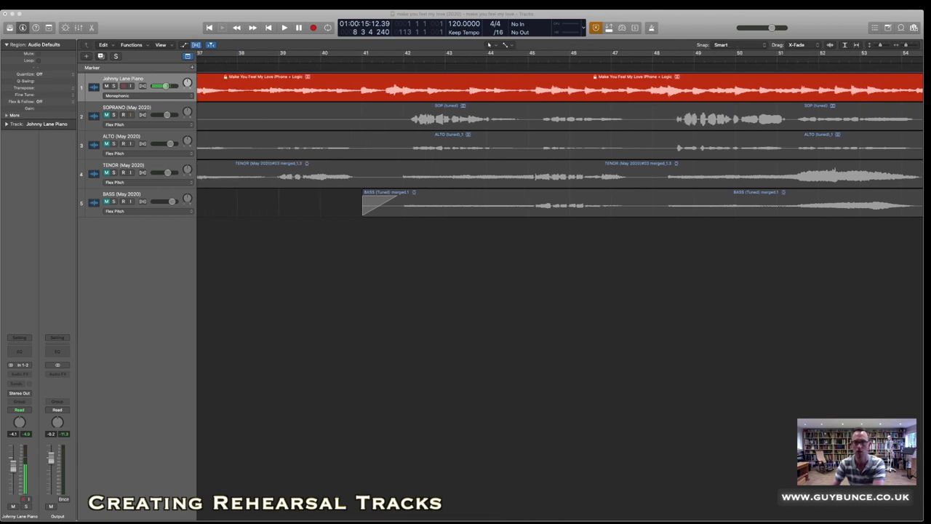
{"action": "scroll", "coordinate": [560, 146], "scroll_direction": "left", "scroll_amount": 8}
{"action": "scroll", "coordinate": [560, 145], "scroll_direction": "left", "scroll_amount": 20}
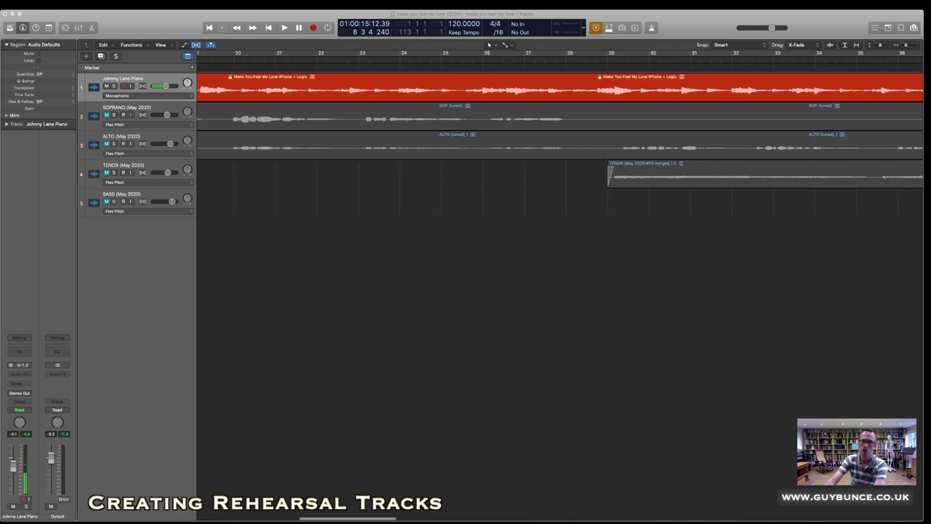
{"action": "scroll", "coordinate": [560, 145], "scroll_direction": "left", "scroll_amount": 1}
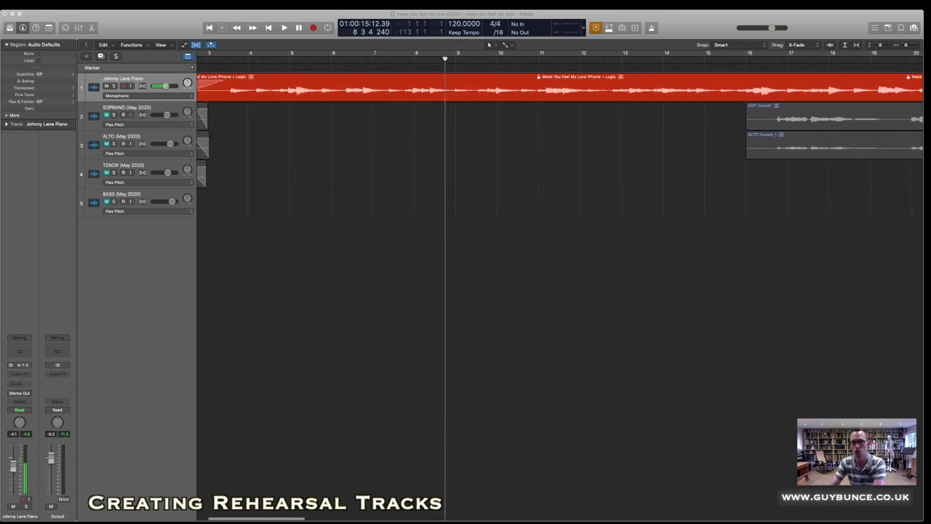
{"action": "scroll", "coordinate": [560, 145], "scroll_direction": "left", "scroll_amount": 2}
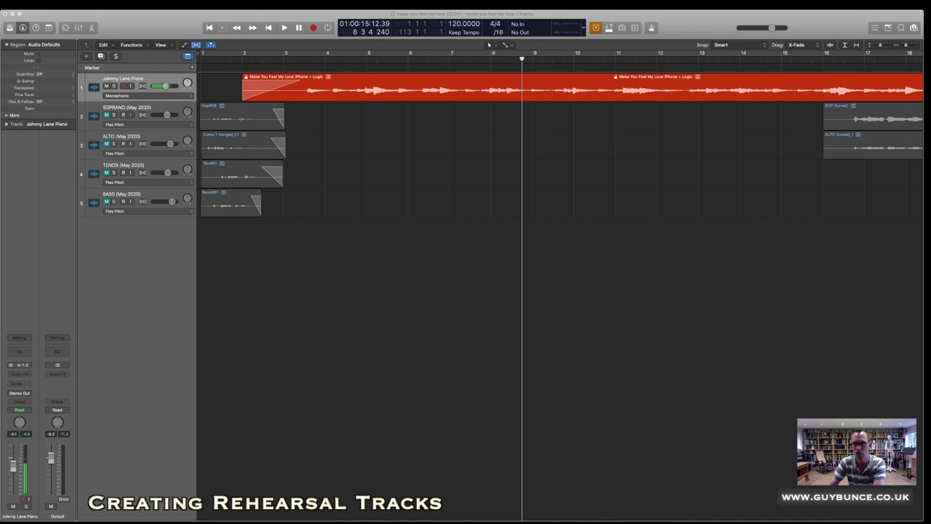
Play the piano track alone from about bar 3 and stop playback
{"action": "double_click", "coordinate": [301, 58]}
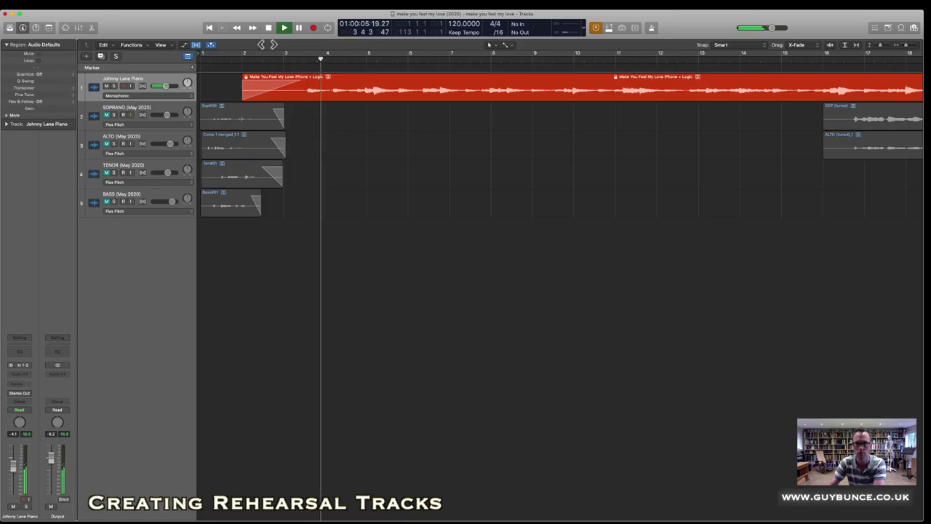
{"action": "left_click", "coordinate": [269, 29]}
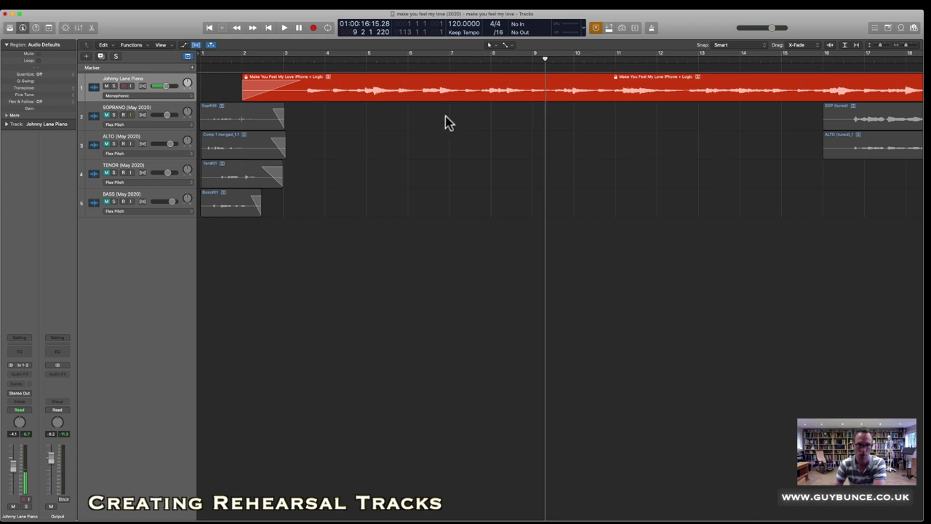
{"action": "scroll", "coordinate": [417, 114], "scroll_direction": "left", "scroll_amount": 1}
{"action": "scroll", "coordinate": [418, 114], "scroll_direction": "right", "scroll_amount": 3}
{"action": "scroll", "coordinate": [418, 114], "scroll_direction": "left", "scroll_amount": 3}
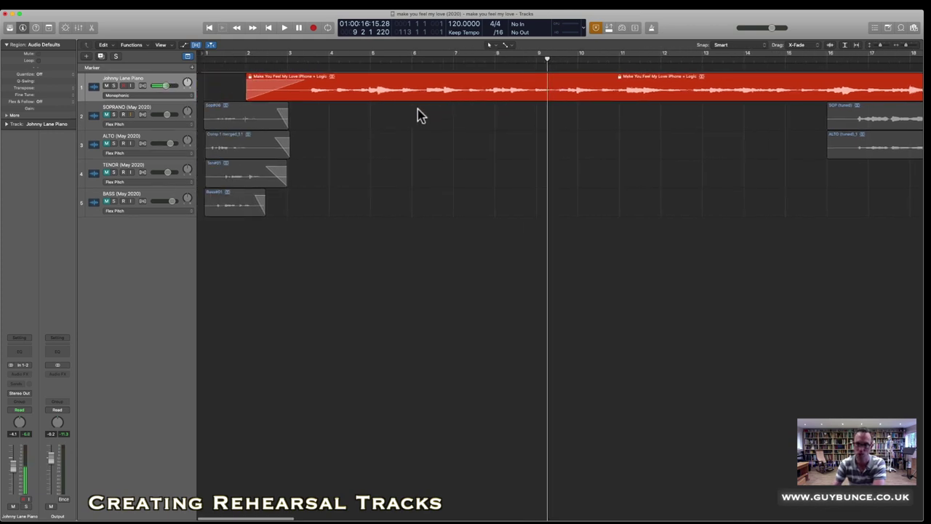
Audition the soprano with the piano from bar 16 by temporarily unmuting the soprano track
{"action": "left_click", "coordinate": [153, 109]}
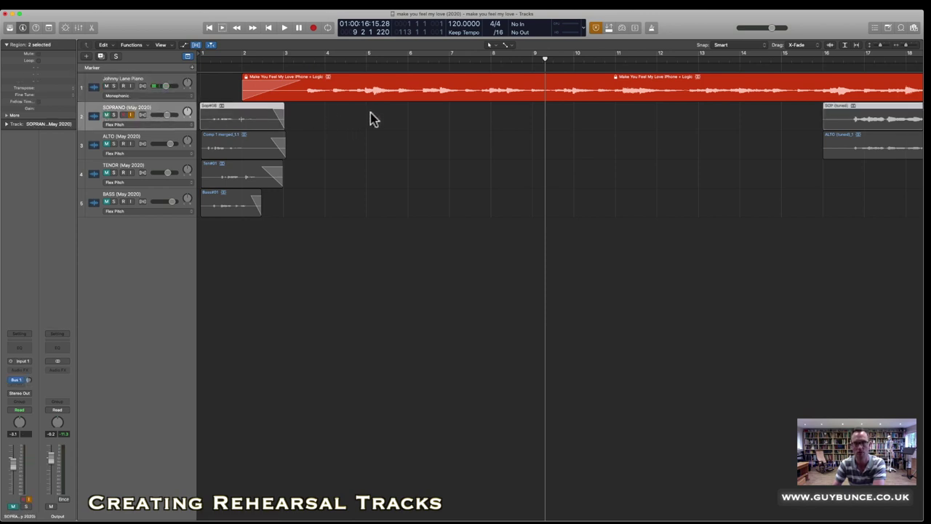
{"action": "scroll", "coordinate": [367, 118], "scroll_direction": "right", "scroll_amount": 5}
{"action": "scroll", "coordinate": [372, 116], "scroll_direction": "right", "scroll_amount": 4}
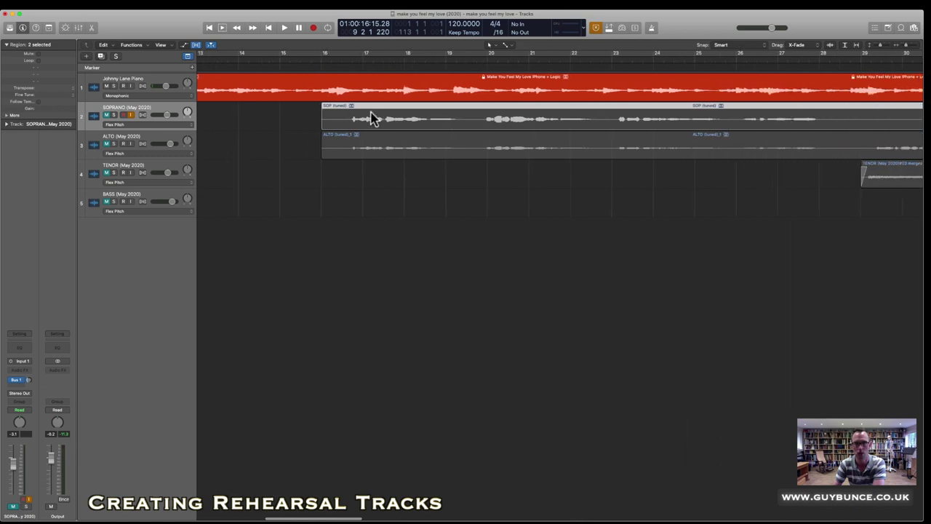
{"action": "left_click", "coordinate": [106, 114]}
{"action": "left_click", "coordinate": [106, 115]}
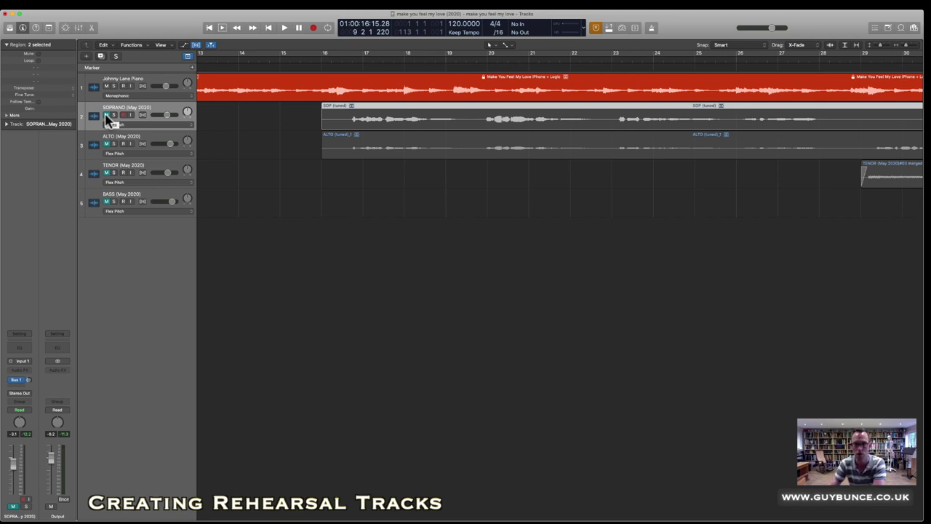
{"action": "left_click", "coordinate": [106, 115]}
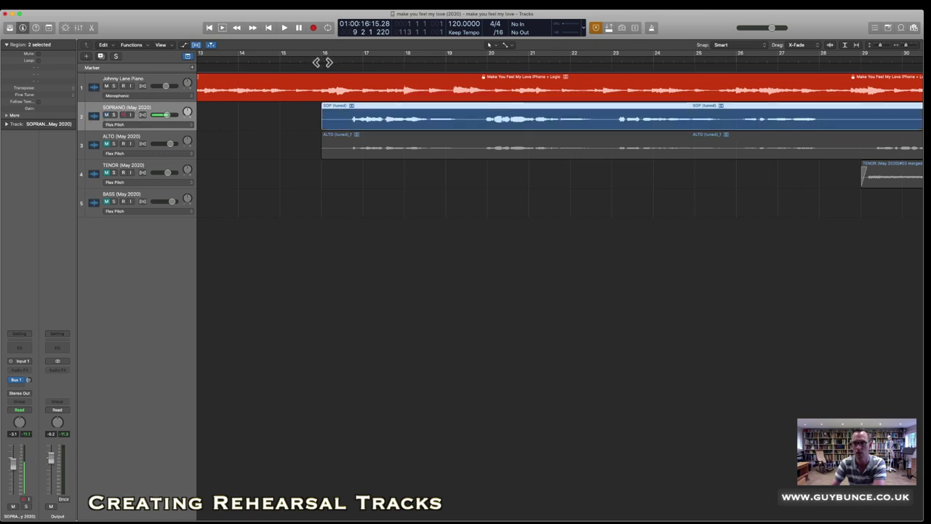
{"action": "double_click", "coordinate": [322, 61]}
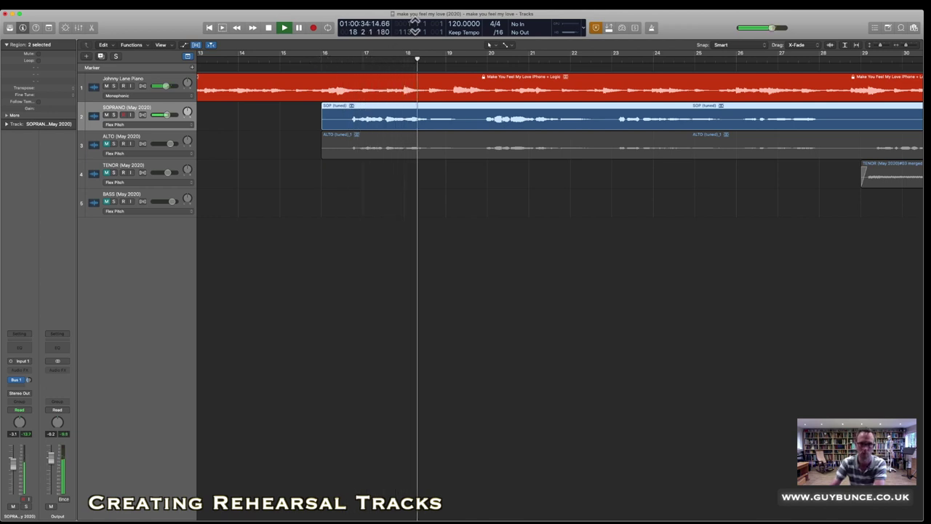
{"action": "left_click", "coordinate": [269, 29]}
{"action": "left_click", "coordinate": [106, 114]}
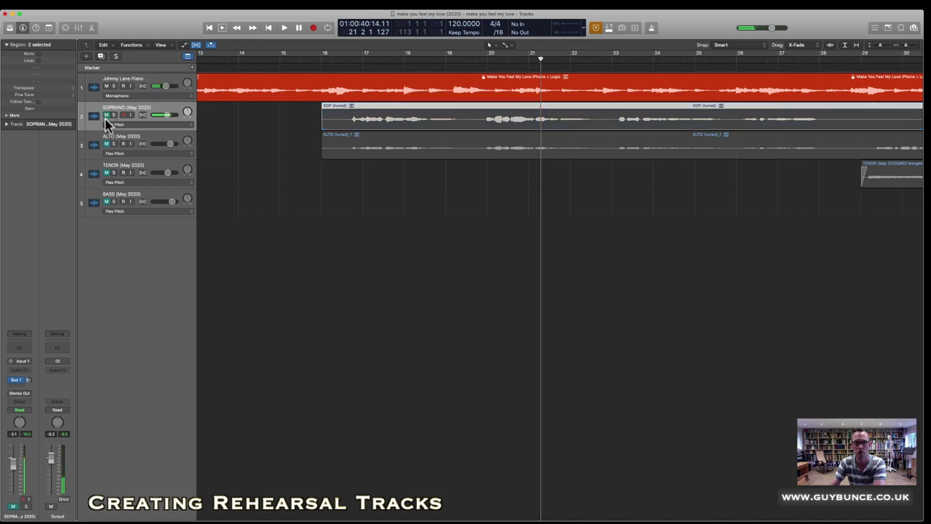
Select the alto track and examine where the alto, tenor and bass parts enter
{"action": "left_click", "coordinate": [405, 138]}
{"action": "scroll", "coordinate": [438, 132], "scroll_direction": "left", "scroll_amount": 5}
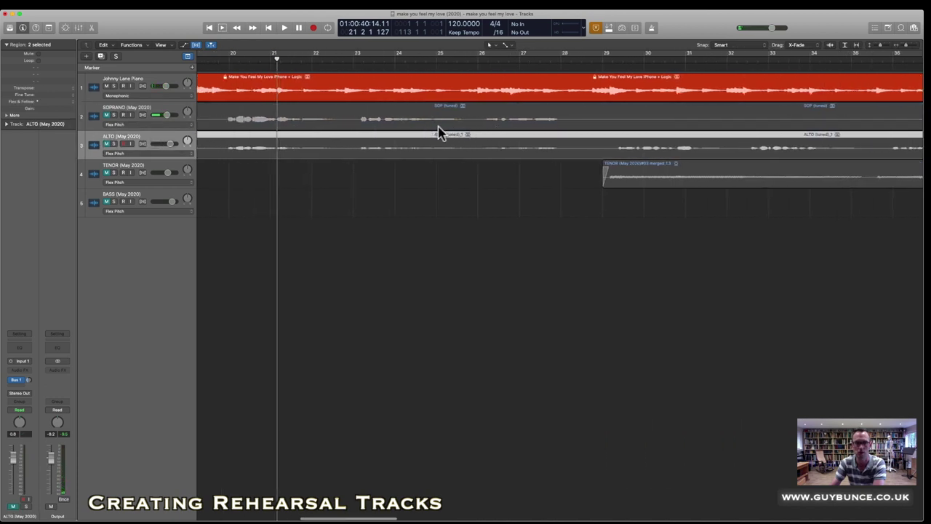
{"action": "scroll", "coordinate": [439, 132], "scroll_direction": "right", "scroll_amount": 15}
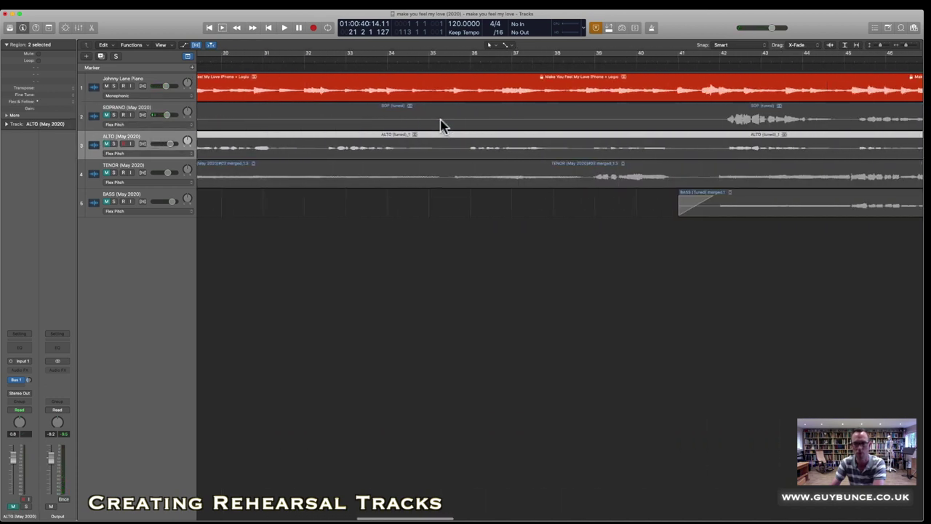
{"action": "scroll", "coordinate": [443, 125], "scroll_direction": "left", "scroll_amount": 4}
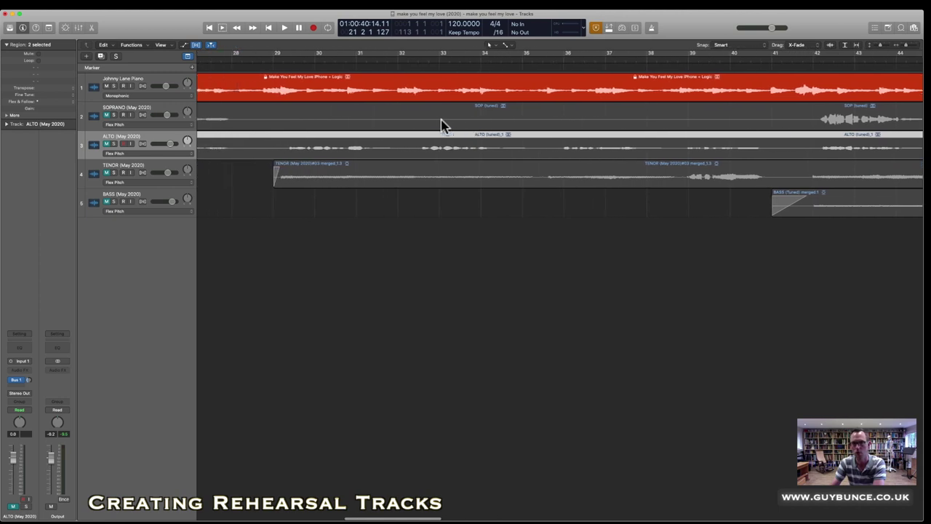
{"action": "scroll", "coordinate": [443, 126], "scroll_direction": "left", "scroll_amount": 4}
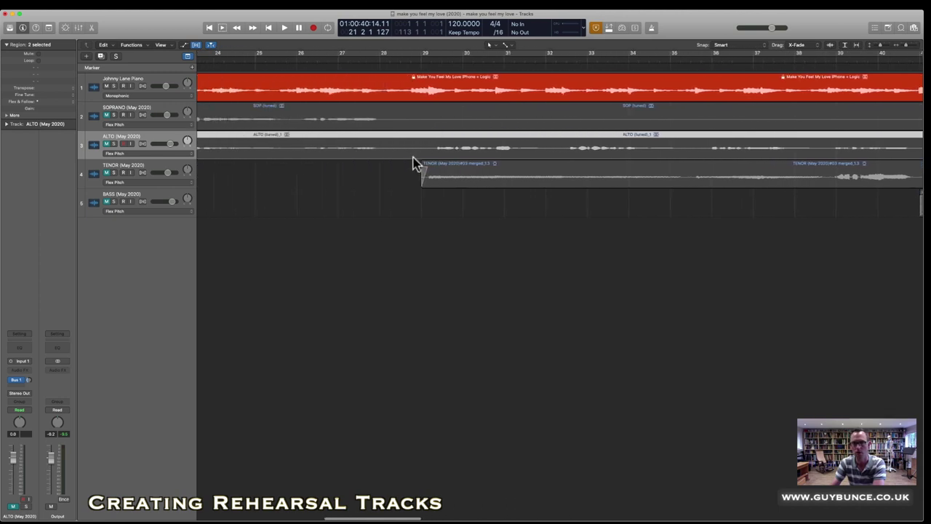
{"action": "scroll", "coordinate": [512, 145], "scroll_direction": "right", "scroll_amount": 12}
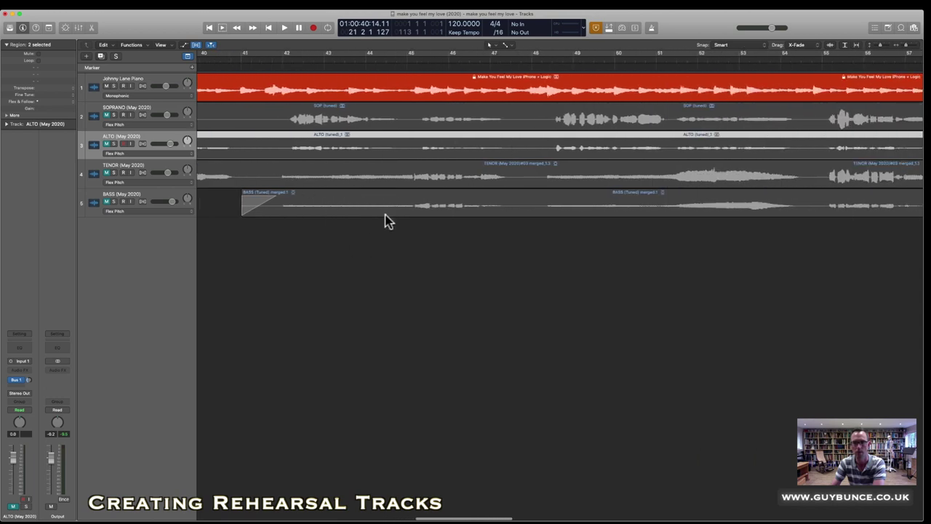
{"action": "scroll", "coordinate": [388, 209], "scroll_direction": "right", "scroll_amount": 7}
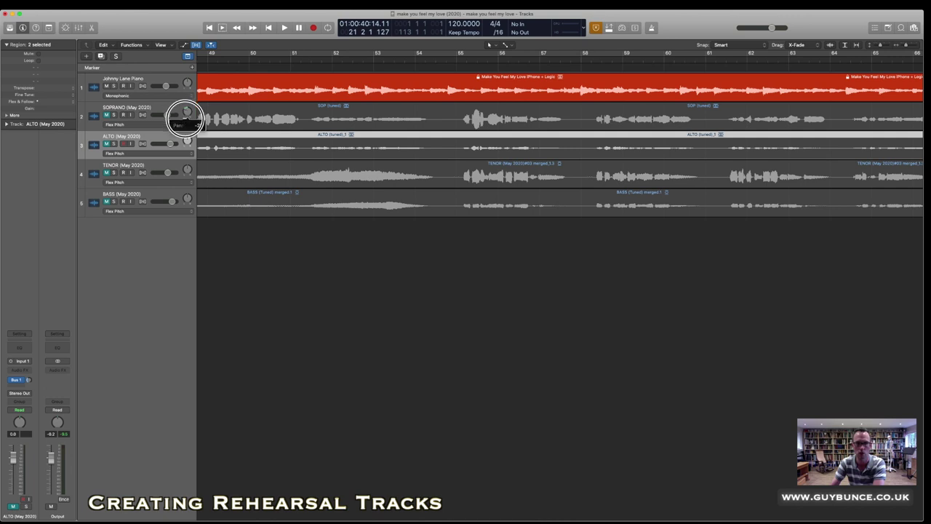
Spread the four vocal tracks across the stereo field with their pan controls, setting the alto to -10
{"action": "left_click", "coordinate": [187, 142]}
{"action": "left_click", "coordinate": [187, 169]}
{"action": "left_click", "coordinate": [187, 141]}
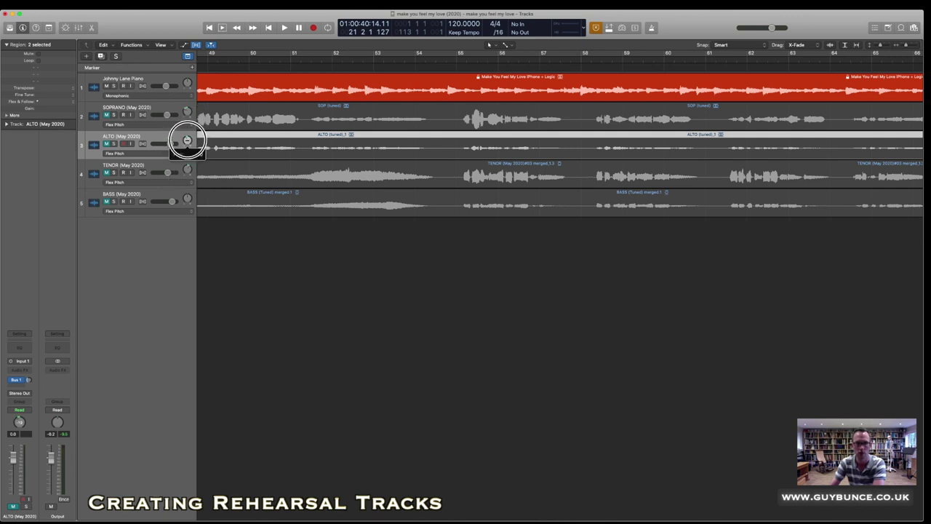
{"action": "left_click", "coordinate": [186, 114]}
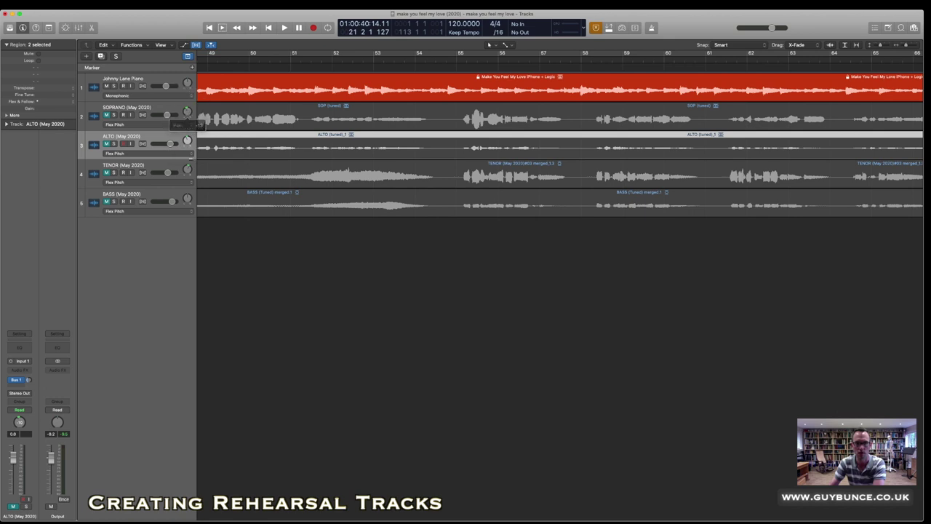
{"action": "left_click", "coordinate": [187, 198]}
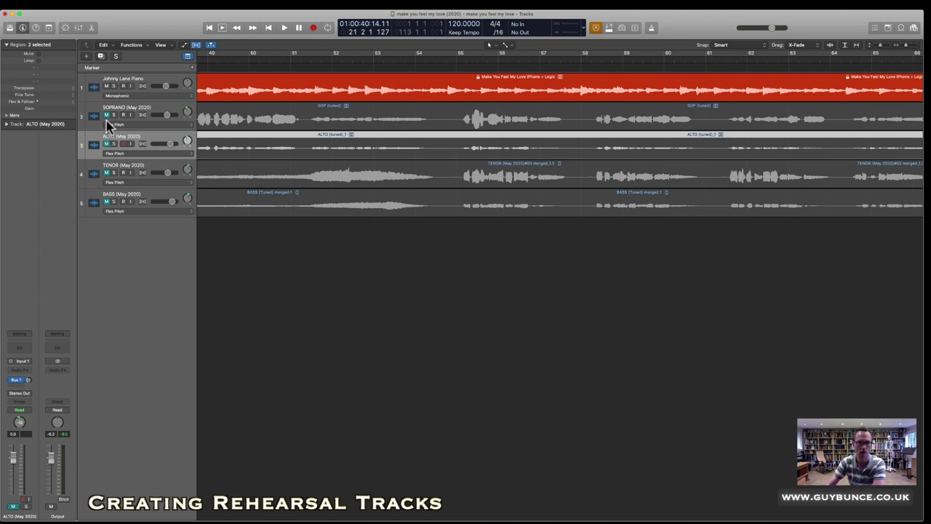
Unmute all four vocal tracks and audition them with the piano from bar 55
{"action": "left_click_drag", "start_coordinate": [104, 119], "coordinate": [108, 204]}
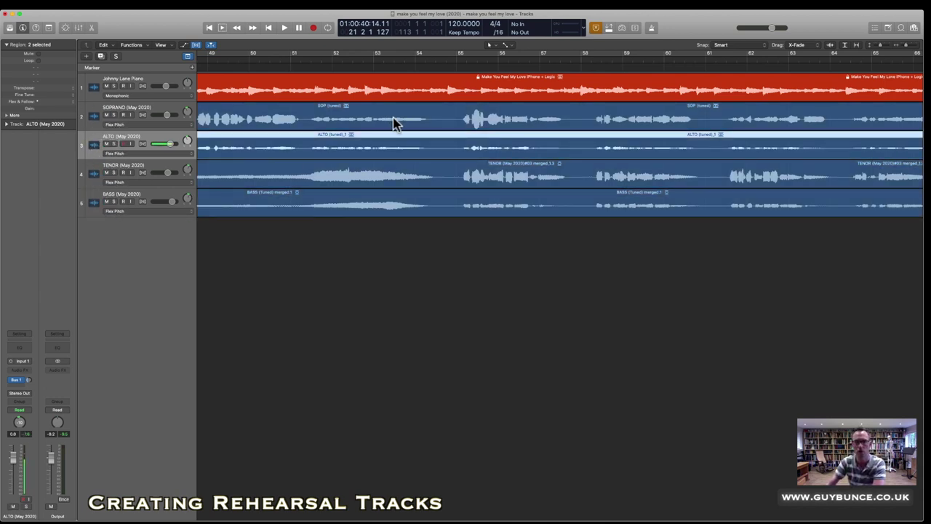
{"action": "left_click", "coordinate": [454, 61]}
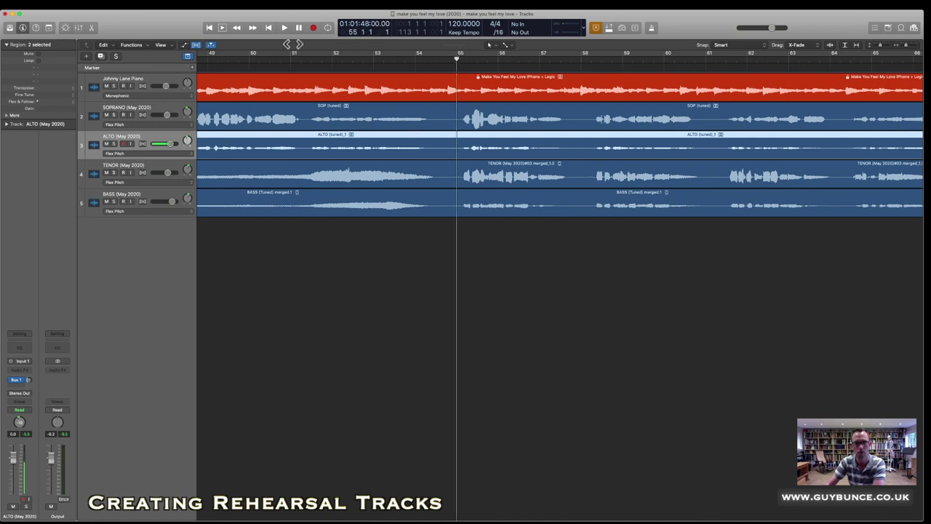
{"action": "left_click", "coordinate": [284, 29]}
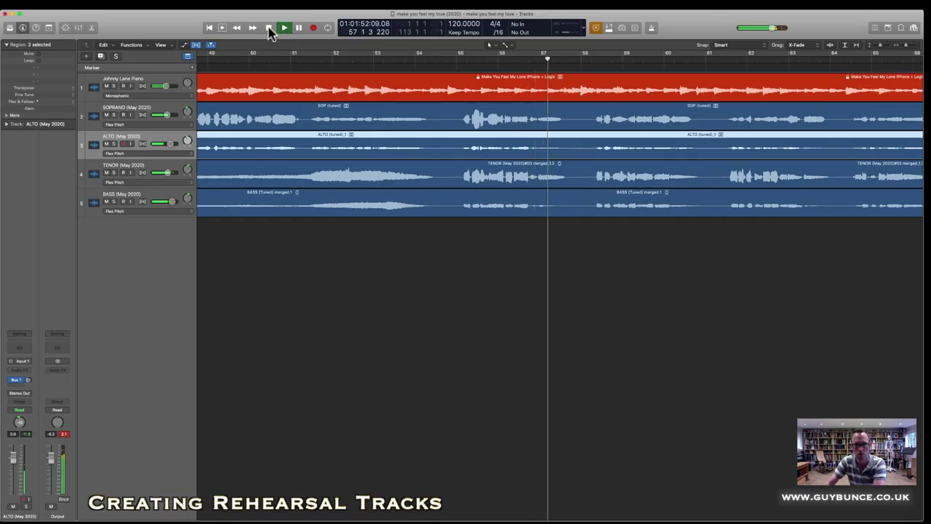
{"action": "left_click", "coordinate": [268, 28]}
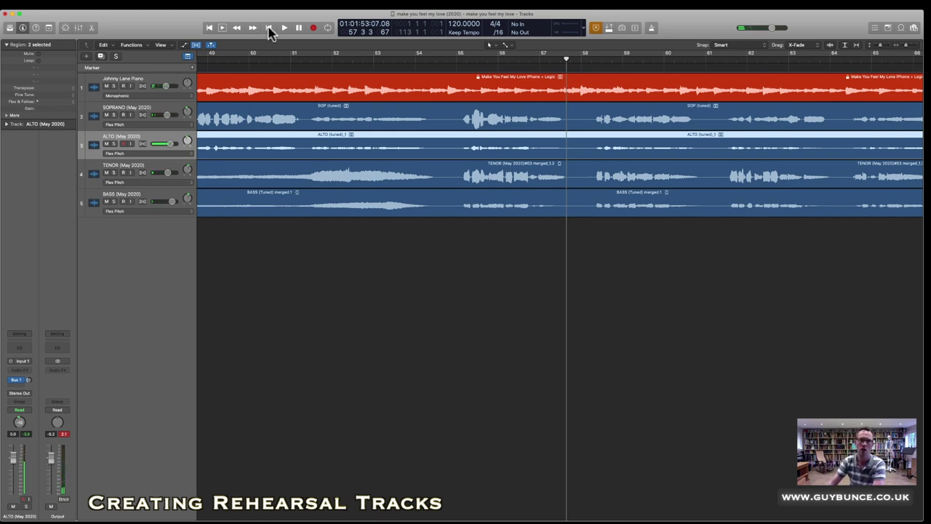
Mute the alto, tenor and bass tracks, leaving the soprano and piano audible
{"action": "scroll", "coordinate": [254, 101], "scroll_direction": "left", "scroll_amount": 10}
{"action": "scroll", "coordinate": [259, 102], "scroll_direction": "left", "scroll_amount": 5}
{"action": "scroll", "coordinate": [257, 96], "scroll_direction": "left", "scroll_amount": 1}
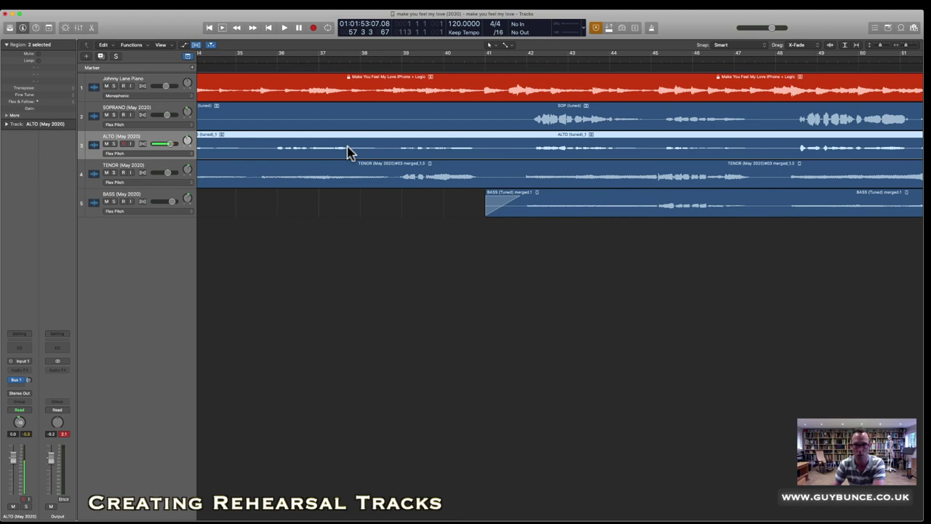
{"action": "scroll", "coordinate": [393, 75], "scroll_direction": "right", "scroll_amount": 15}
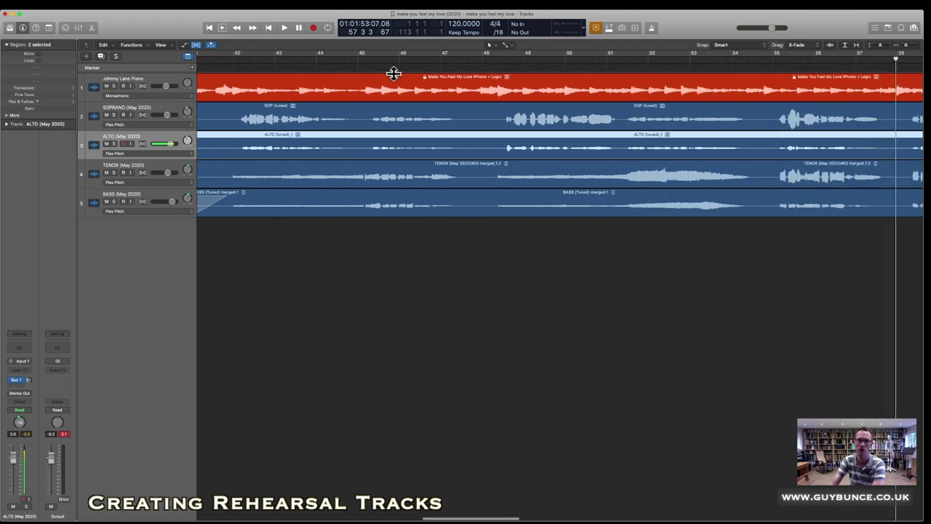
{"action": "scroll", "coordinate": [395, 75], "scroll_direction": "right", "scroll_amount": 6}
{"action": "scroll", "coordinate": [291, 109], "scroll_direction": "left", "scroll_amount": 2}
{"action": "scroll", "coordinate": [106, 149], "scroll_direction": "right", "scroll_amount": 1}
{"action": "left_click_drag", "start_coordinate": [106, 144], "coordinate": [105, 202]}
{"action": "scroll", "coordinate": [270, 129], "scroll_direction": "left", "scroll_amount": 15}
{"action": "scroll", "coordinate": [272, 129], "scroll_direction": "left", "scroll_amount": 2}
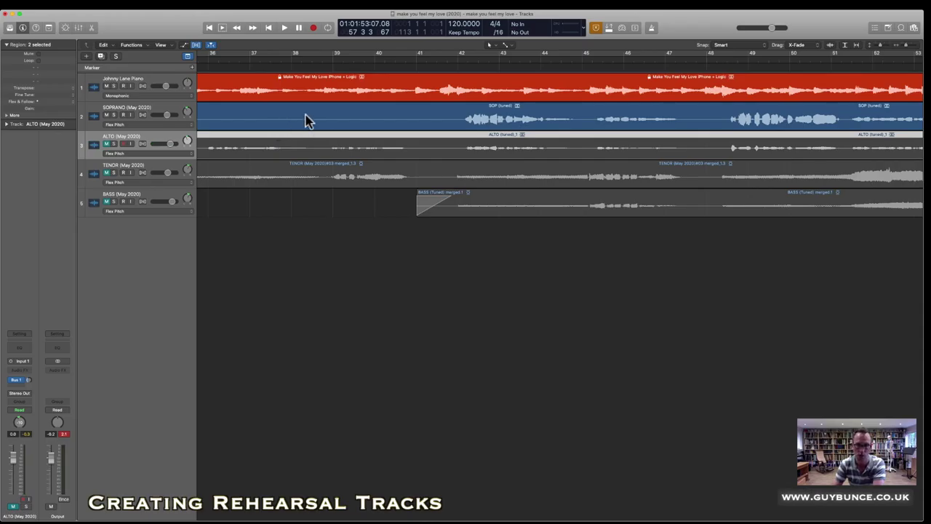
Return the vocal tracks' panning to centre and audition the soprano track's opening from bar 1
{"action": "scroll", "coordinate": [306, 120], "scroll_direction": "left", "scroll_amount": 20}
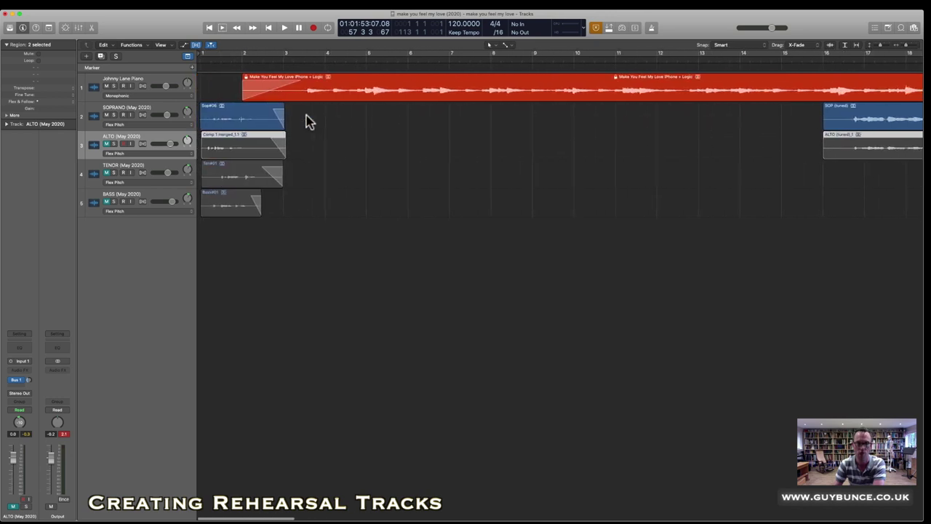
{"action": "left_click", "coordinate": [186, 110]}
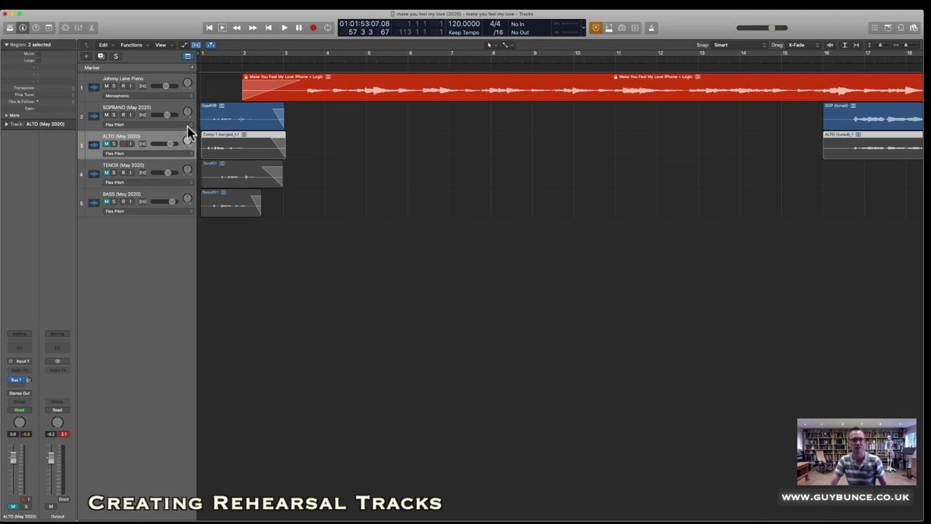
{"action": "left_click", "coordinate": [204, 58]}
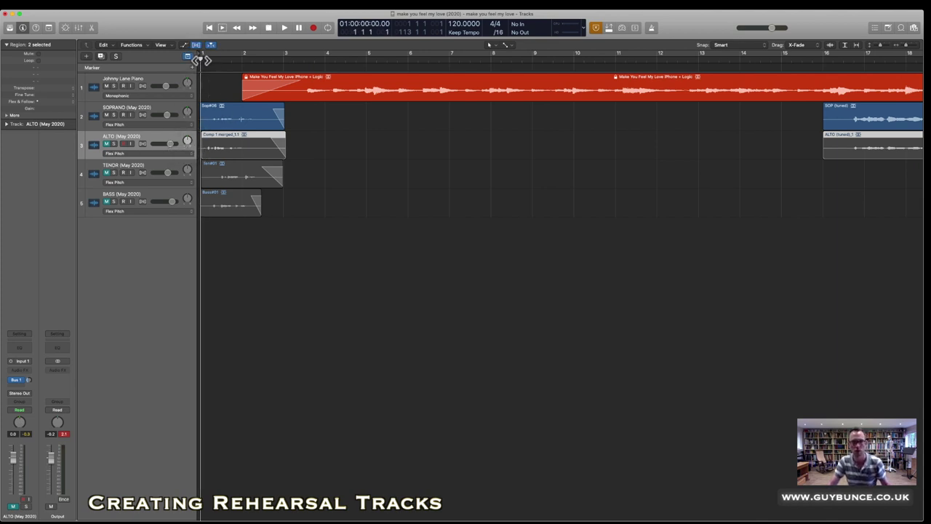
{"action": "key", "text": "space"}
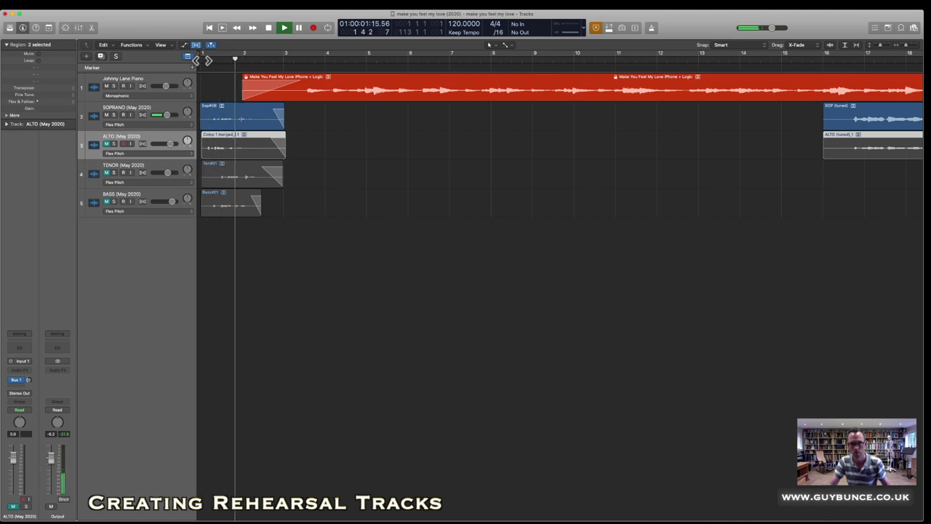
{"action": "key", "text": "space"}
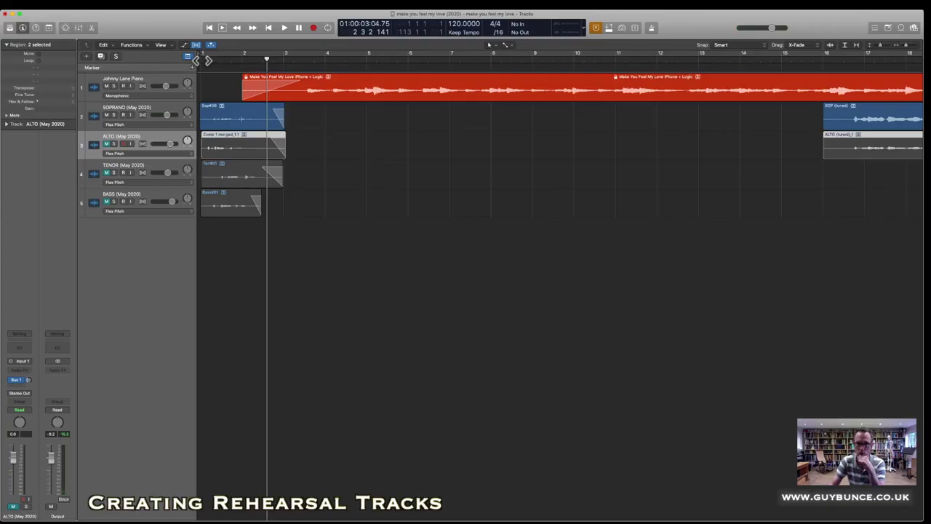
Set the cycle range to span the whole song, from bar 1 to bar 113, just past the end of the piano region
{"action": "left_click_drag", "start_coordinate": [203, 60], "coordinate": [323, 57]}
{"action": "scroll", "coordinate": [578, 95], "scroll_direction": "right", "scroll_amount": 20}
{"action": "scroll", "coordinate": [578, 95], "scroll_direction": "right", "scroll_amount": 20}
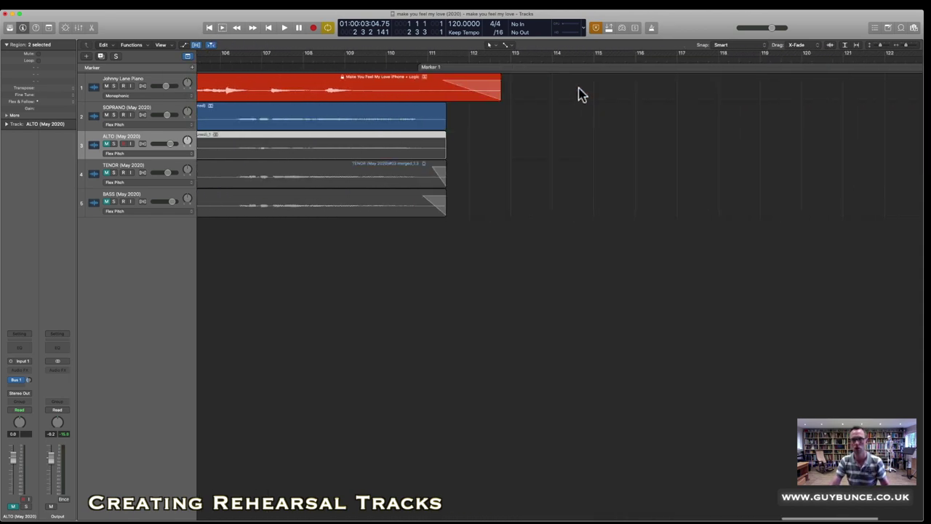
{"action": "left_click_drag", "start_coordinate": [513, 57], "coordinate": [513, 56]}
{"action": "scroll", "coordinate": [526, 73], "scroll_direction": "left", "scroll_amount": 18}
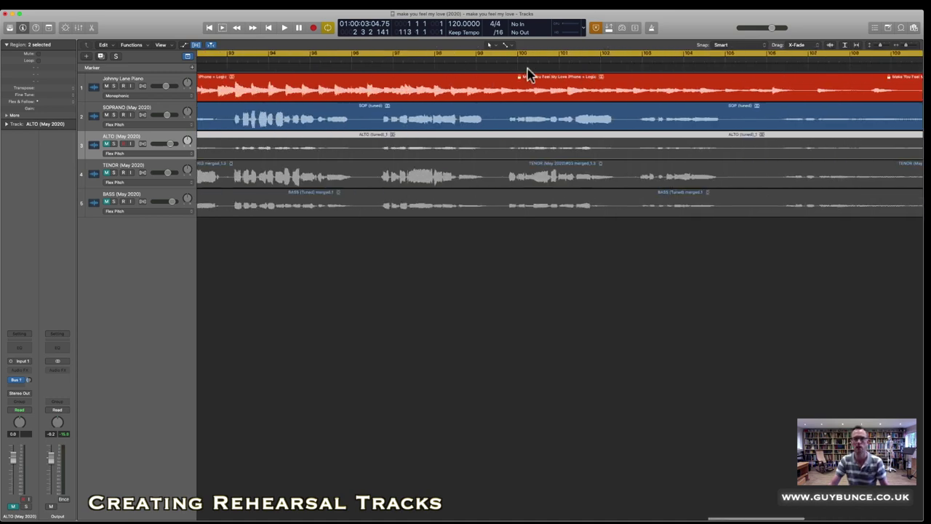
{"action": "scroll", "coordinate": [530, 68], "scroll_direction": "left", "scroll_amount": 20}
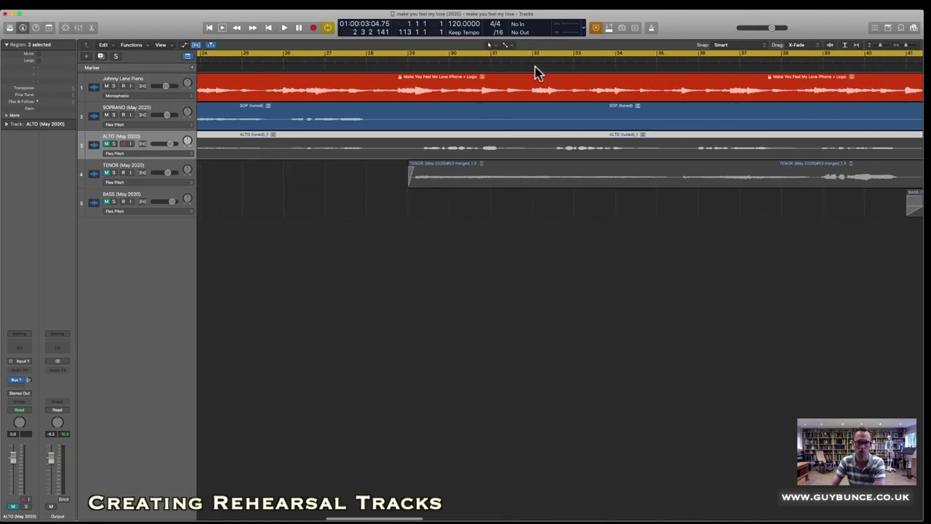
{"action": "scroll", "coordinate": [151, 153], "scroll_direction": "left", "scroll_amount": 1}
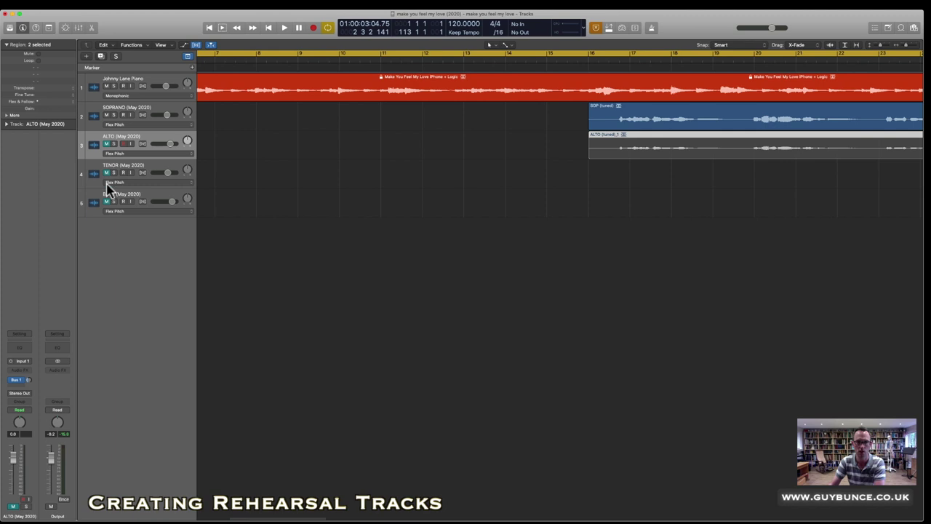
{"action": "scroll", "coordinate": [222, 70], "scroll_direction": "left", "scroll_amount": 5}
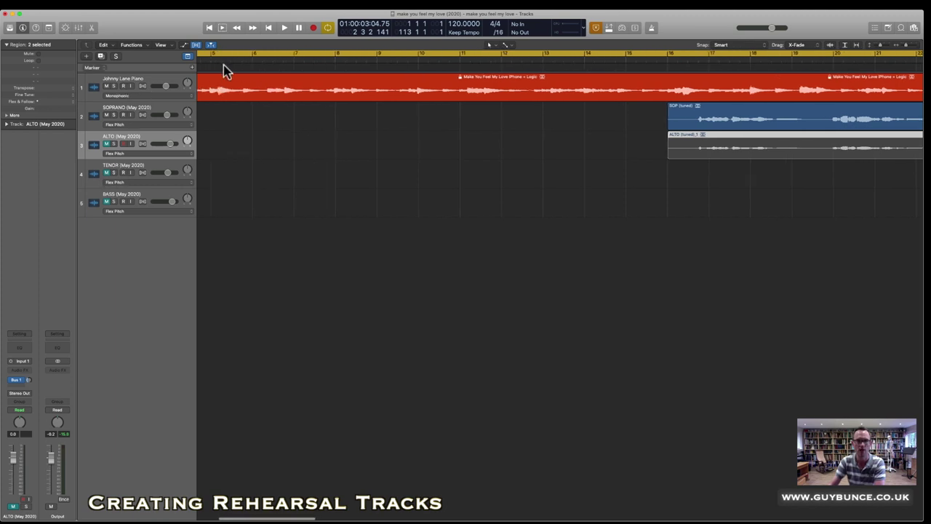
Set up a bounce of the project section with MP3 as the destination, proceed to the save dialog and cancel it
{"action": "left_click", "coordinate": [58, 6]}
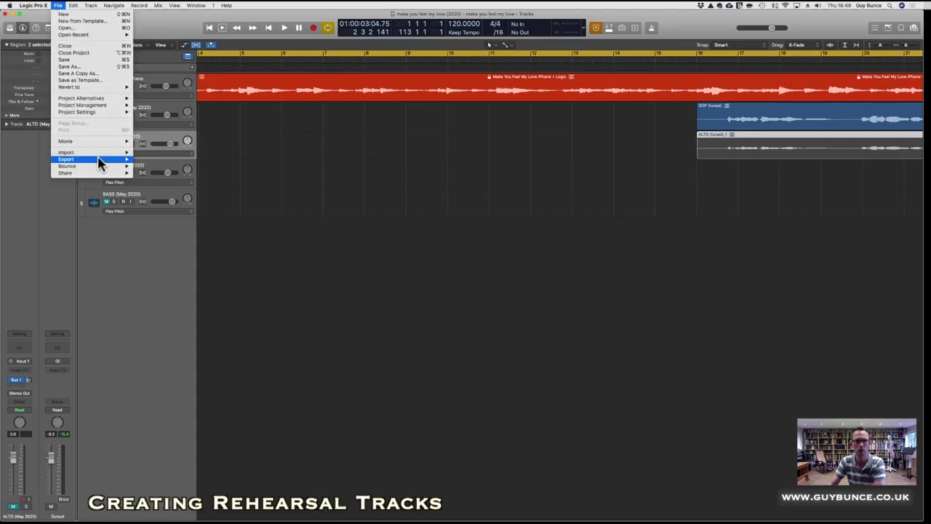
{"action": "mouse_move", "coordinate": [102, 168]}
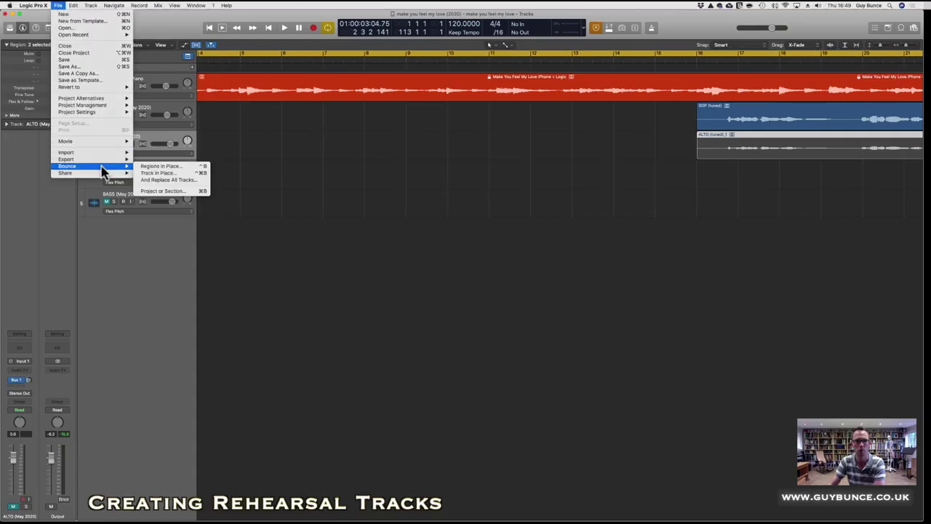
{"action": "left_click", "coordinate": [161, 191]}
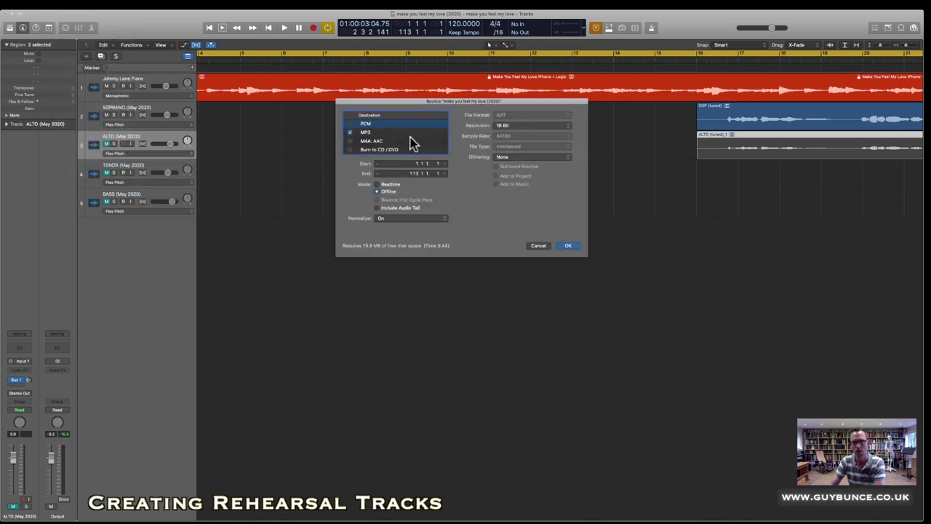
{"action": "left_click", "coordinate": [399, 133]}
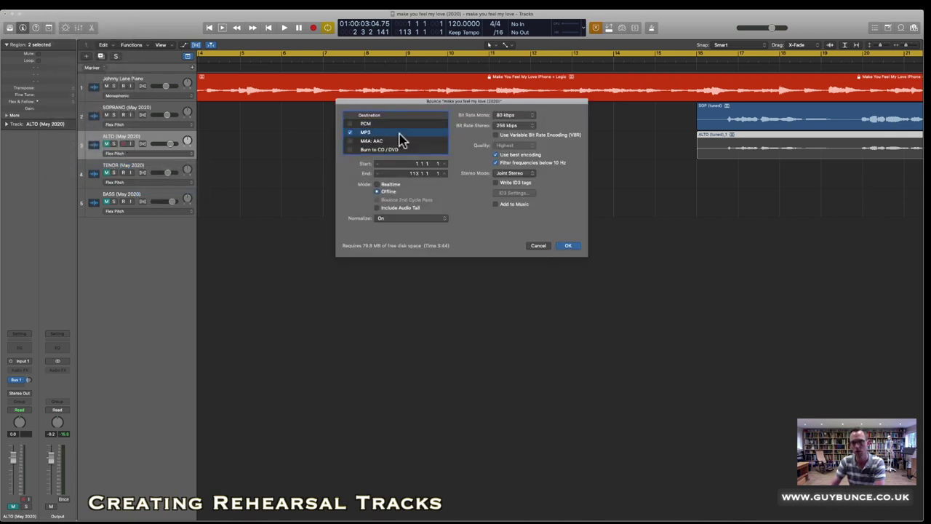
{"action": "left_click", "coordinate": [575, 244]}
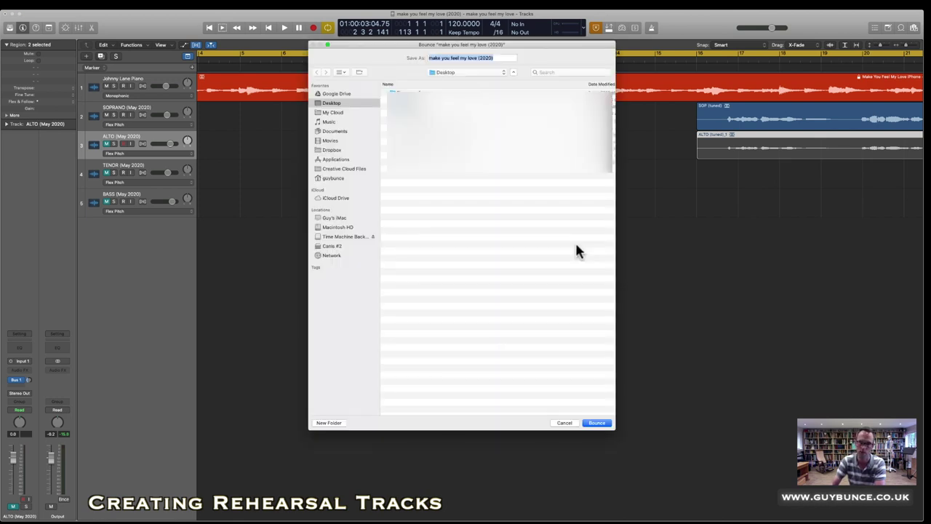
{"action": "left_click", "coordinate": [565, 424]}
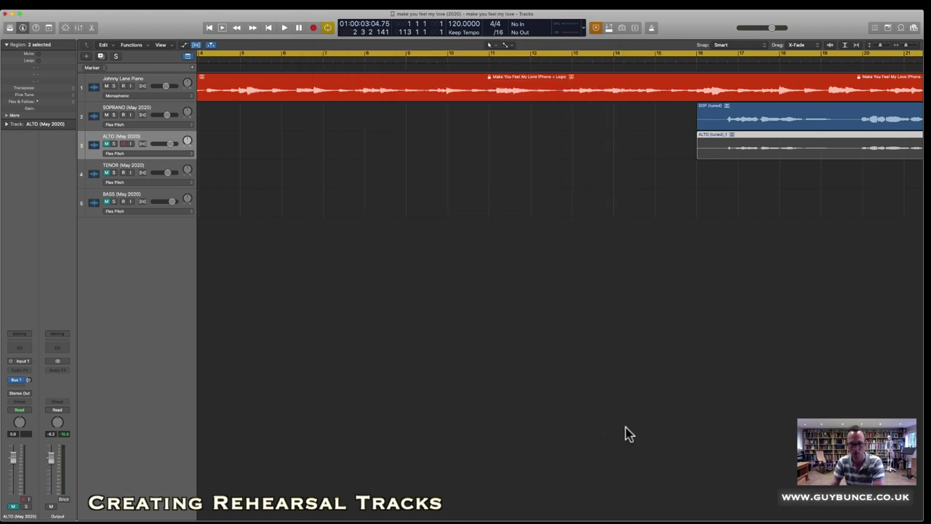
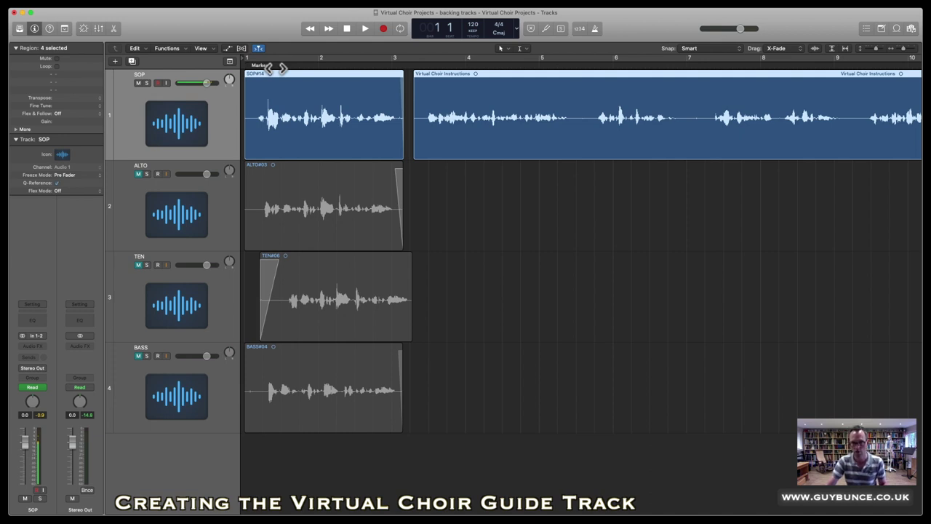
Audition the opening SOP region of the backing tracks project and examine the instructions, count-in clicks and song regions that follow
{"action": "key", "text": "space"}
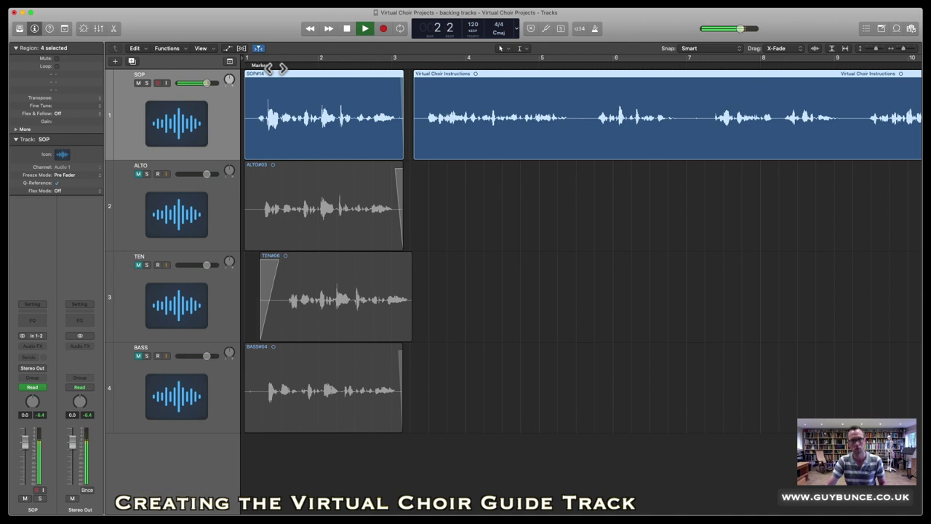
{"action": "key", "text": "space"}
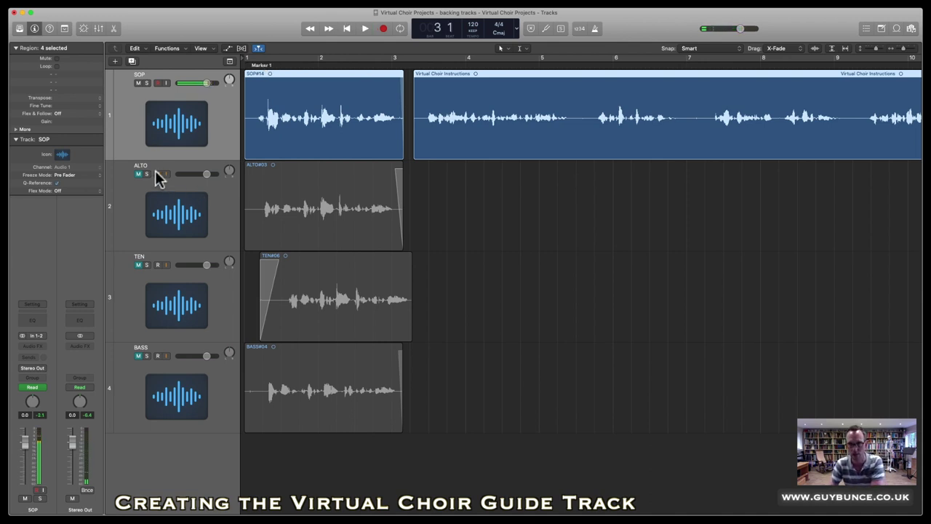
{"action": "scroll", "coordinate": [359, 167], "scroll_direction": "right", "scroll_amount": 5}
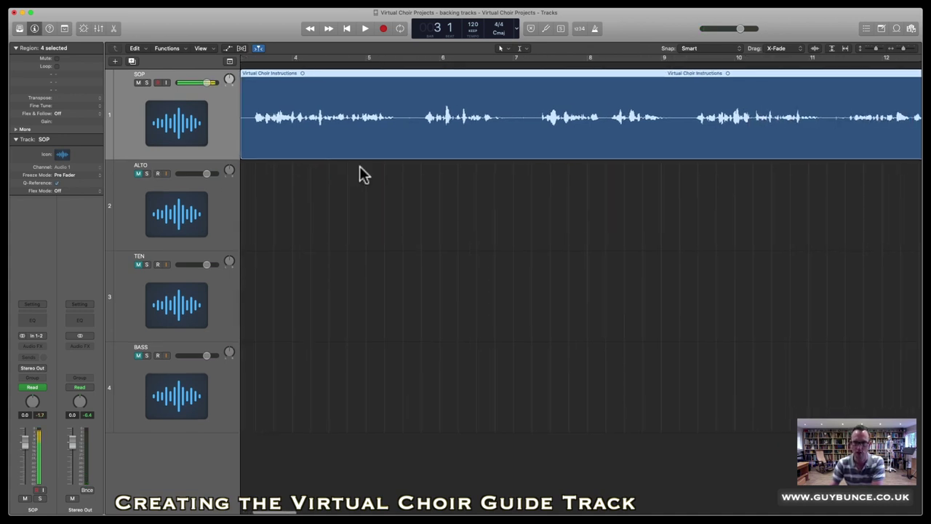
{"action": "scroll", "coordinate": [361, 166], "scroll_direction": "right", "scroll_amount": 10}
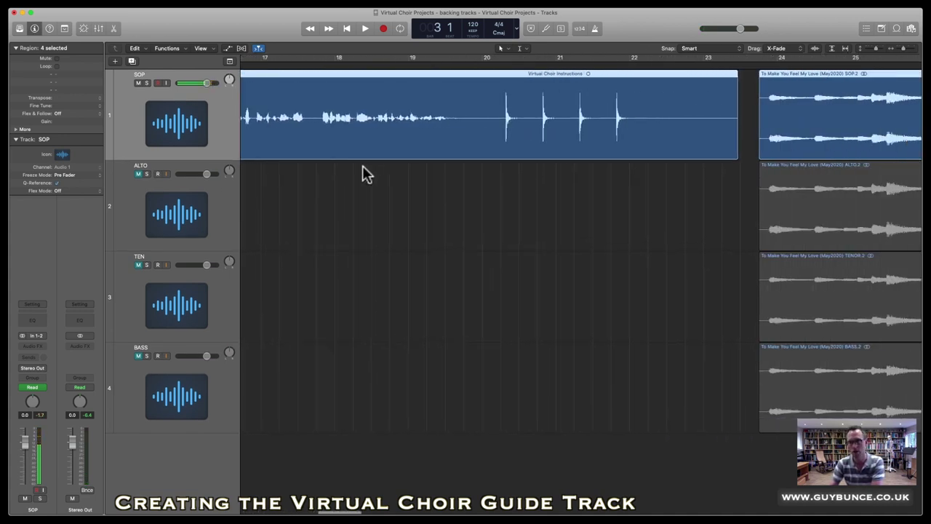
{"action": "scroll", "coordinate": [363, 166], "scroll_direction": "left", "scroll_amount": 9}
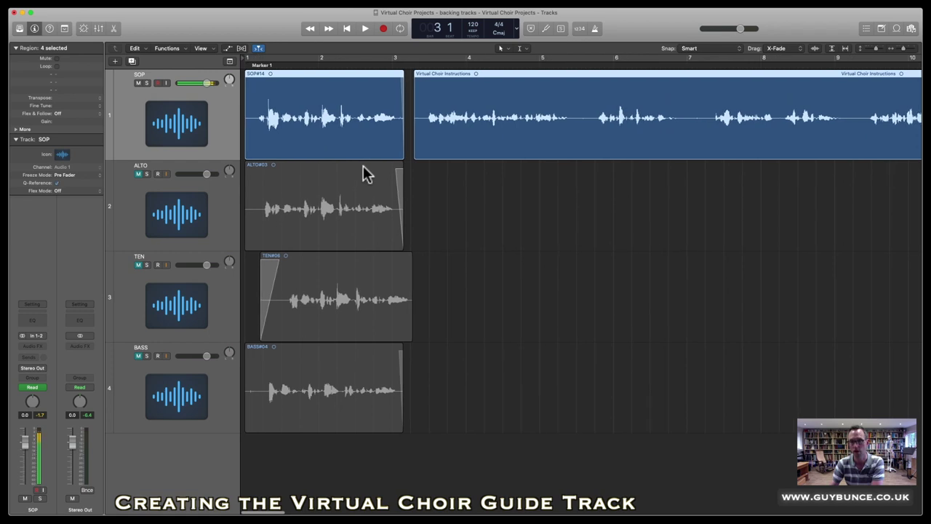
{"action": "scroll", "coordinate": [363, 166], "scroll_direction": "left", "scroll_amount": 6}
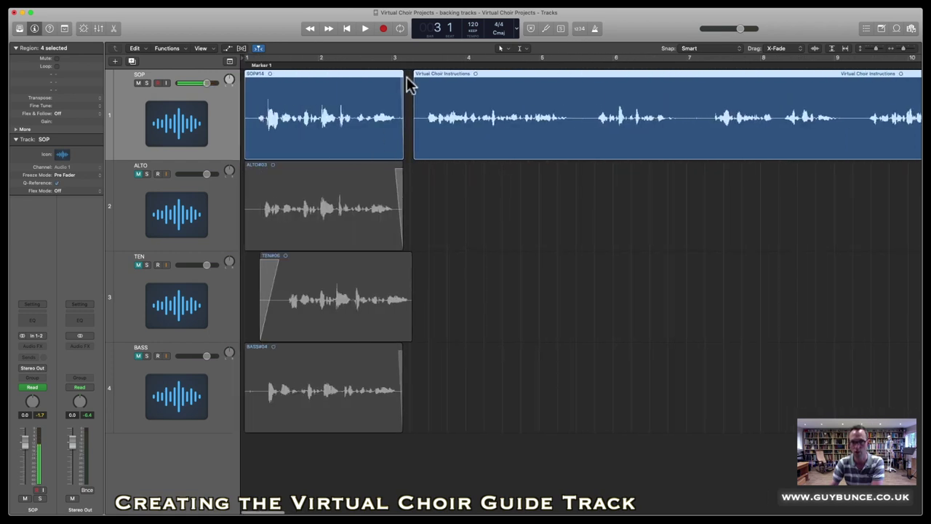
Audition the Virtual Choir Instructions region on the SOP track from bar 3 through its four count-in clicks
{"action": "left_click", "coordinate": [412, 64]}
{"action": "key", "text": "space"}
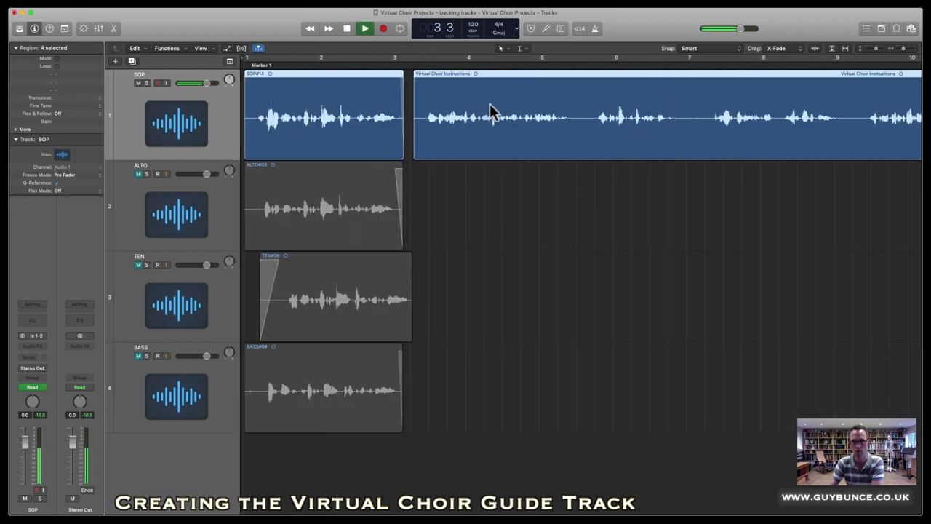
{"action": "scroll", "coordinate": [494, 113], "scroll_direction": "right", "scroll_amount": 2}
{"action": "scroll", "coordinate": [501, 113], "scroll_direction": "right", "scroll_amount": 4}
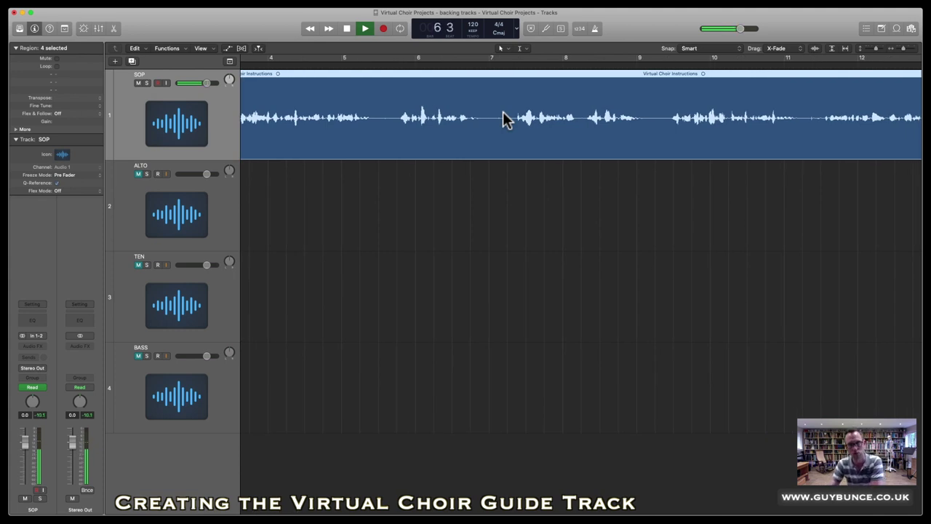
{"action": "scroll", "coordinate": [505, 118], "scroll_direction": "right", "scroll_amount": 4}
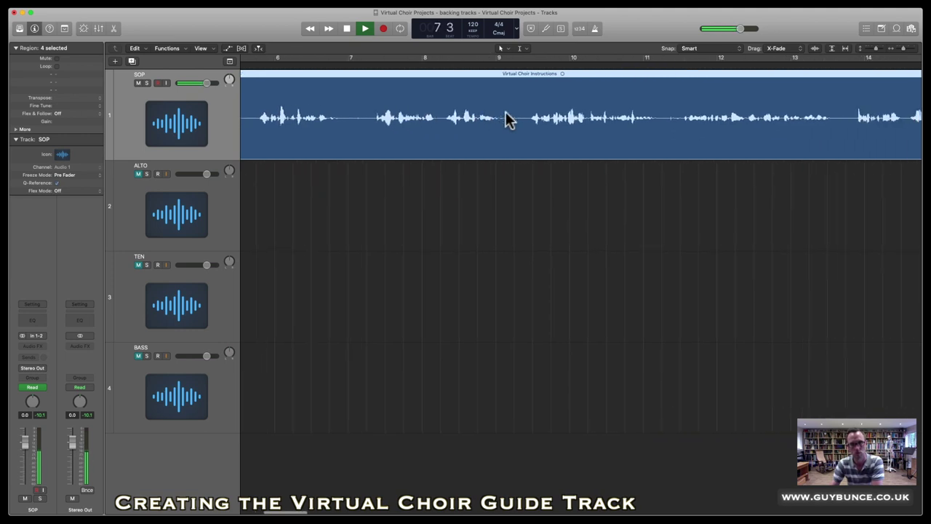
{"action": "scroll", "coordinate": [506, 119], "scroll_direction": "right", "scroll_amount": 2}
{"action": "scroll", "coordinate": [507, 116], "scroll_direction": "right", "scroll_amount": 2}
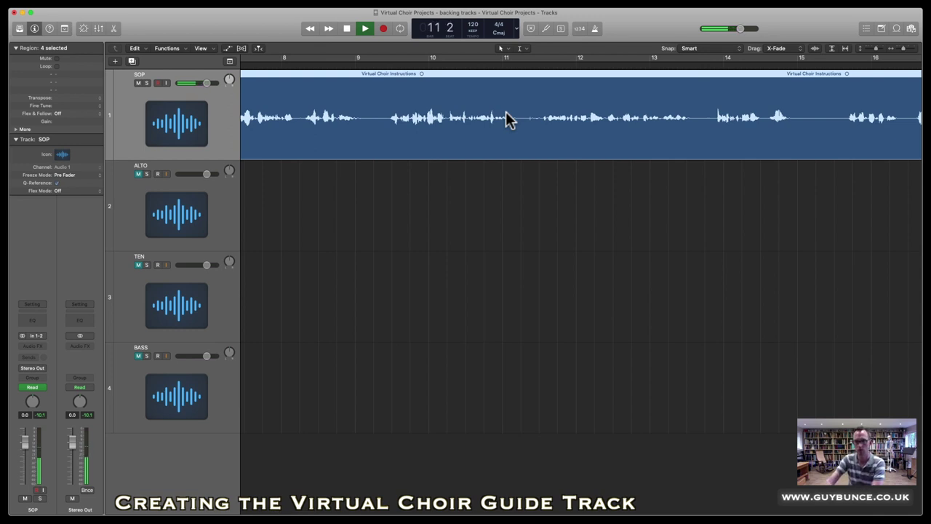
{"action": "scroll", "coordinate": [507, 116], "scroll_direction": "right", "scroll_amount": 2}
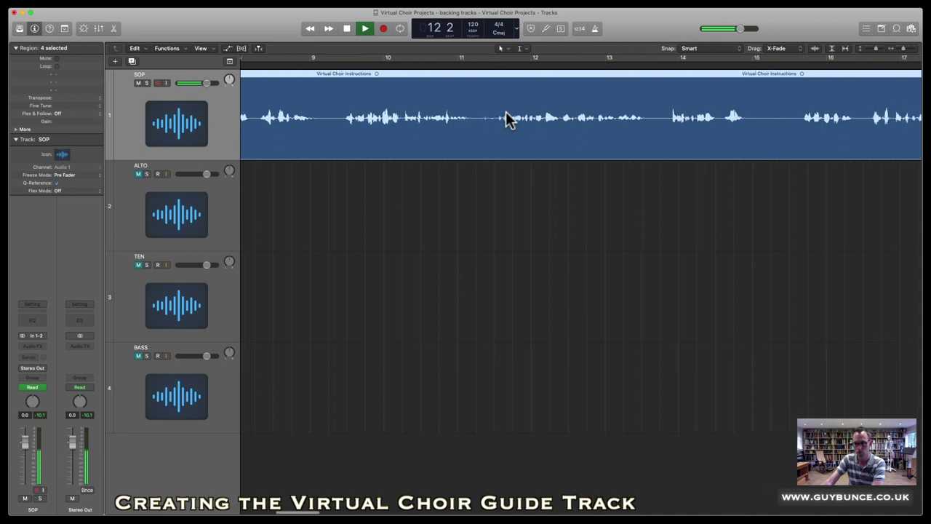
{"action": "scroll", "coordinate": [507, 116], "scroll_direction": "right", "scroll_amount": 3}
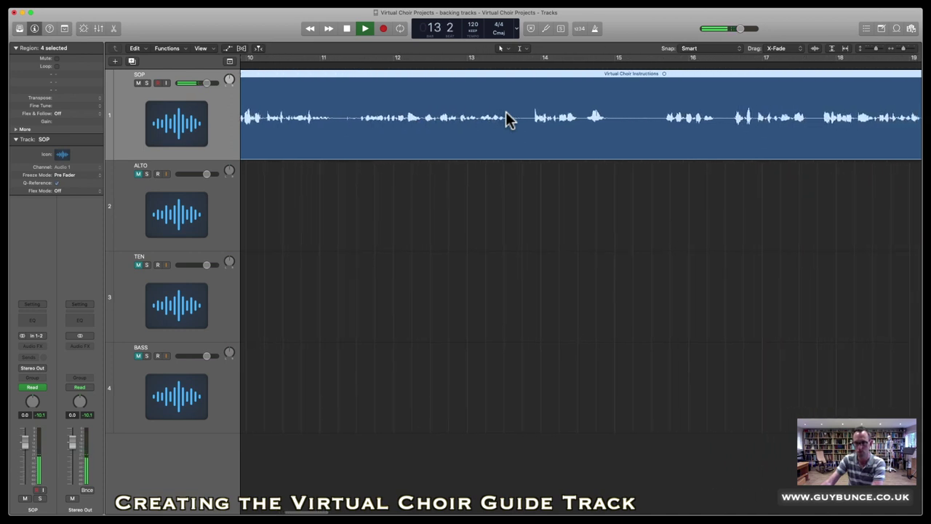
{"action": "scroll", "coordinate": [506, 116], "scroll_direction": "right", "scroll_amount": 6}
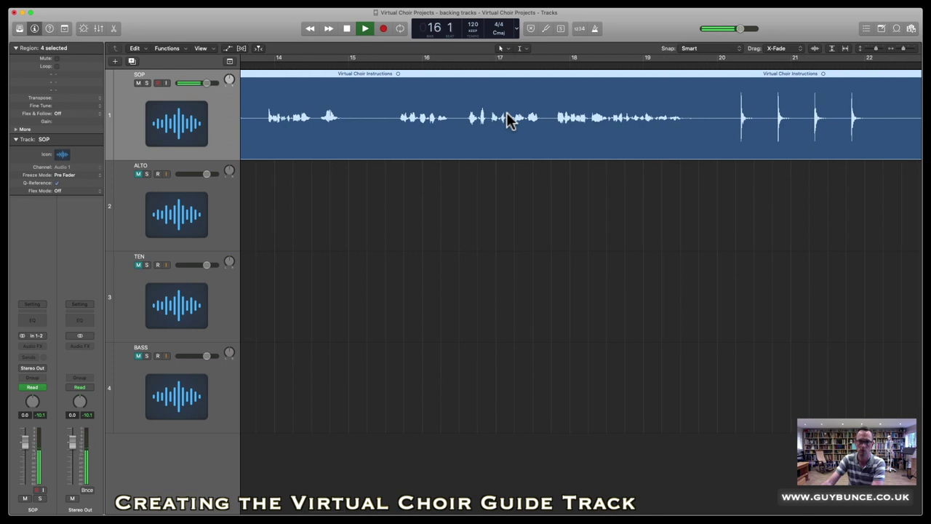
{"action": "scroll", "coordinate": [507, 117], "scroll_direction": "right", "scroll_amount": 1}
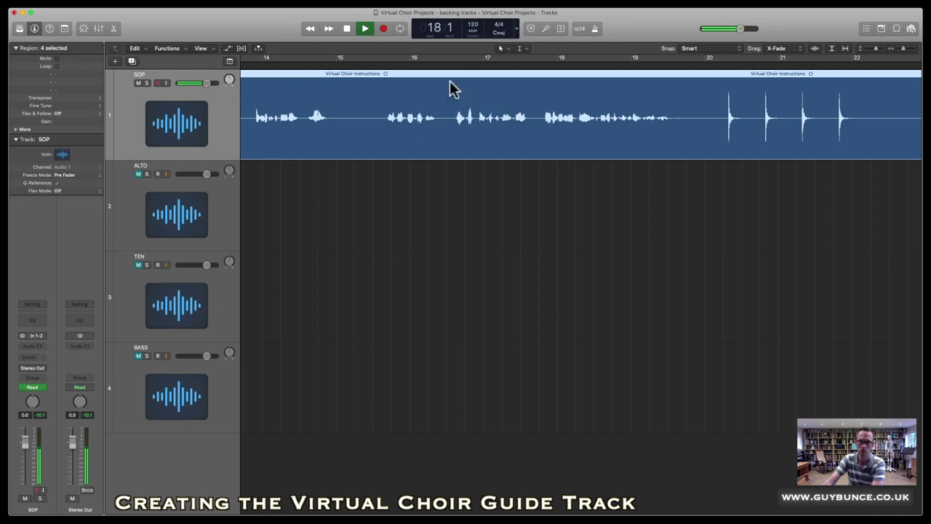
{"action": "scroll", "coordinate": [500, 104], "scroll_direction": "right", "scroll_amount": 5}
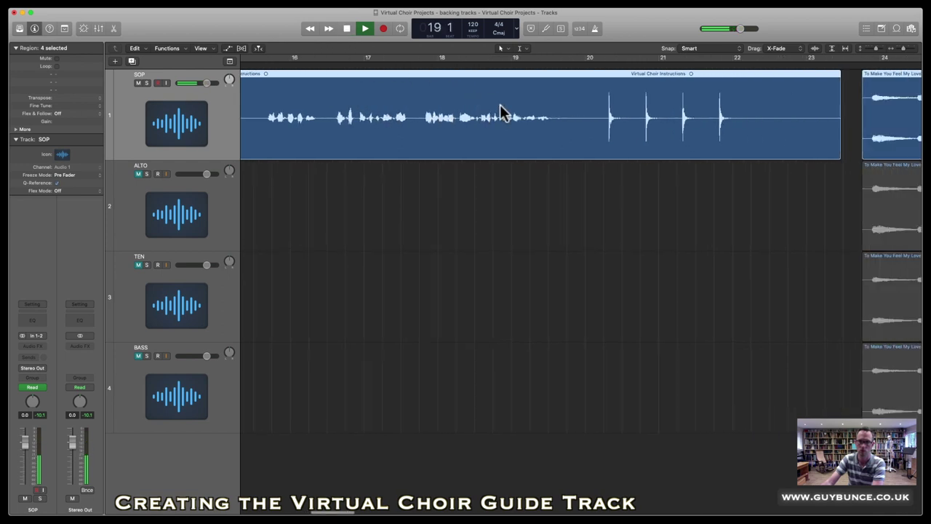
{"action": "left_click", "coordinate": [346, 29]}
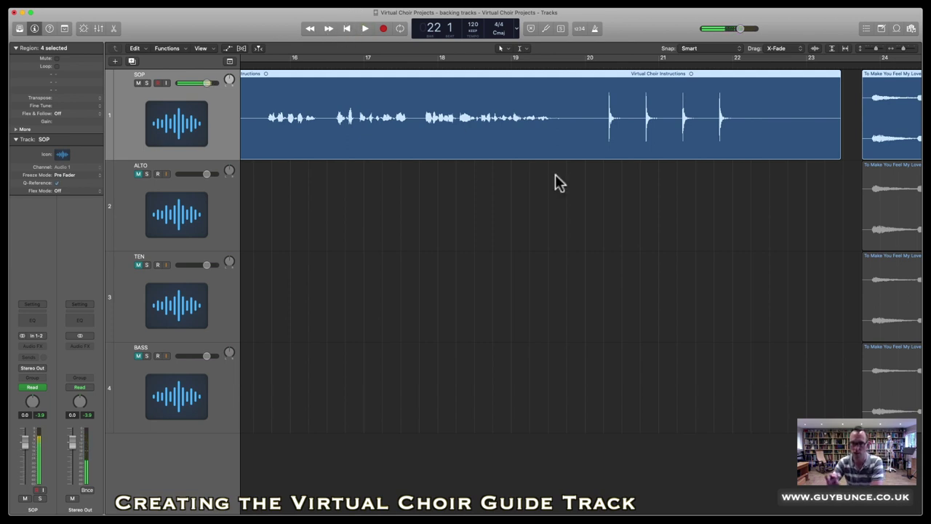
{"action": "scroll", "coordinate": [562, 175], "scroll_direction": "left", "scroll_amount": 10}
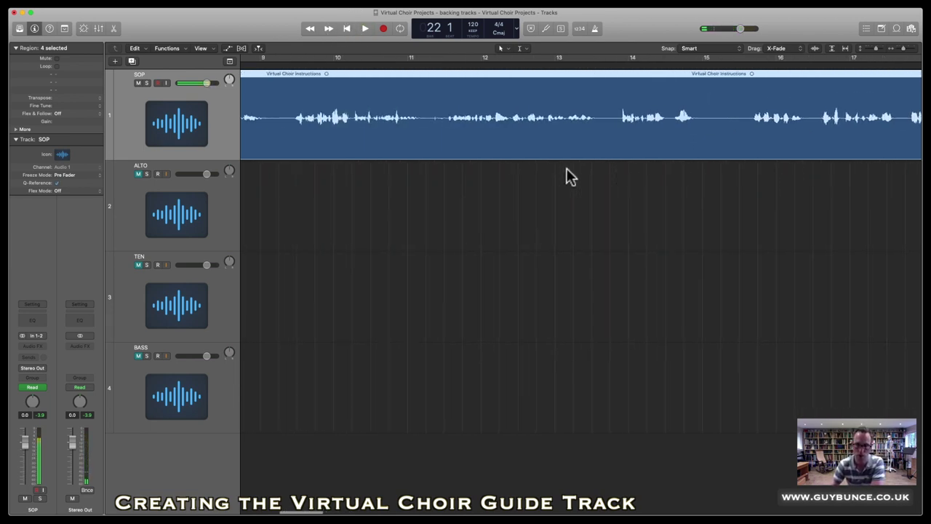
{"action": "scroll", "coordinate": [567, 171], "scroll_direction": "left", "scroll_amount": 5}
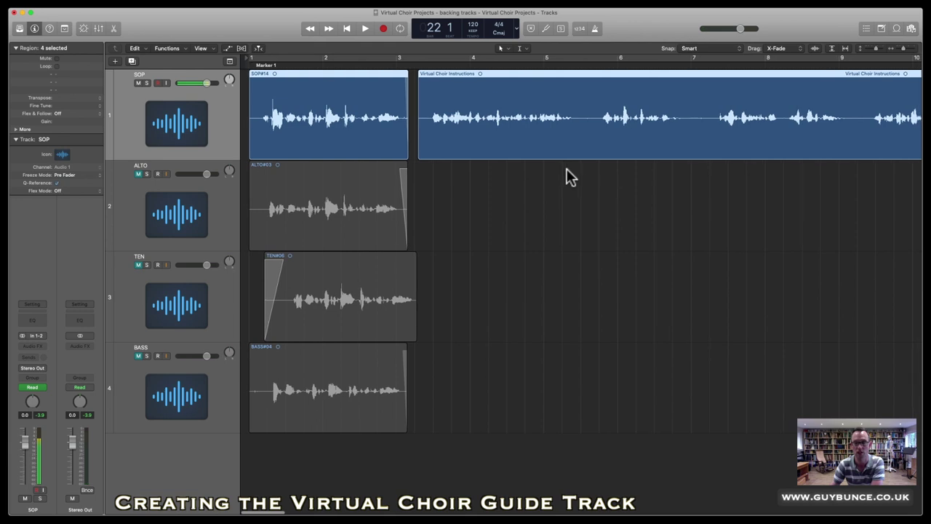
Audition the end of the Virtual Choir Instructions region on the SOP track, from about bar 19 through the four count-in clicks
{"action": "scroll", "coordinate": [566, 168], "scroll_direction": "right", "scroll_amount": 1}
{"action": "left_click", "coordinate": [566, 168]}
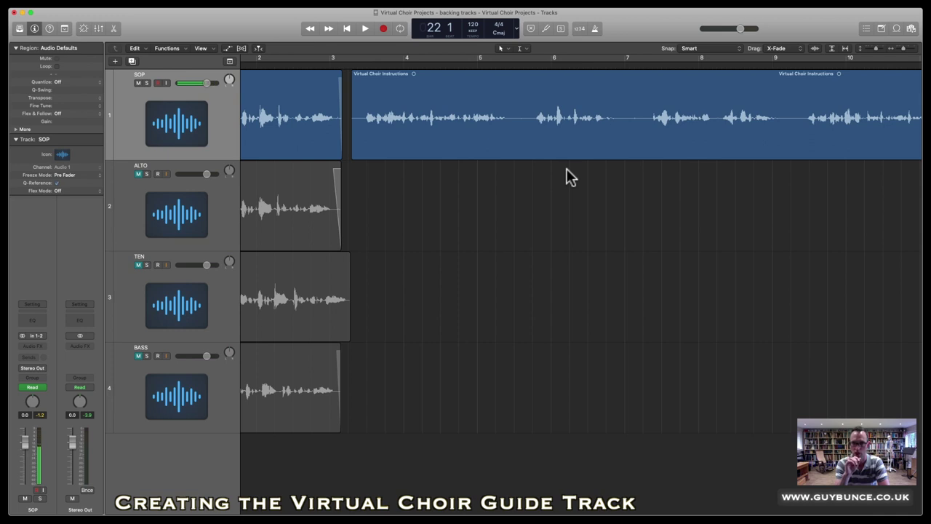
{"action": "scroll", "coordinate": [566, 177], "scroll_direction": "right", "scroll_amount": 15}
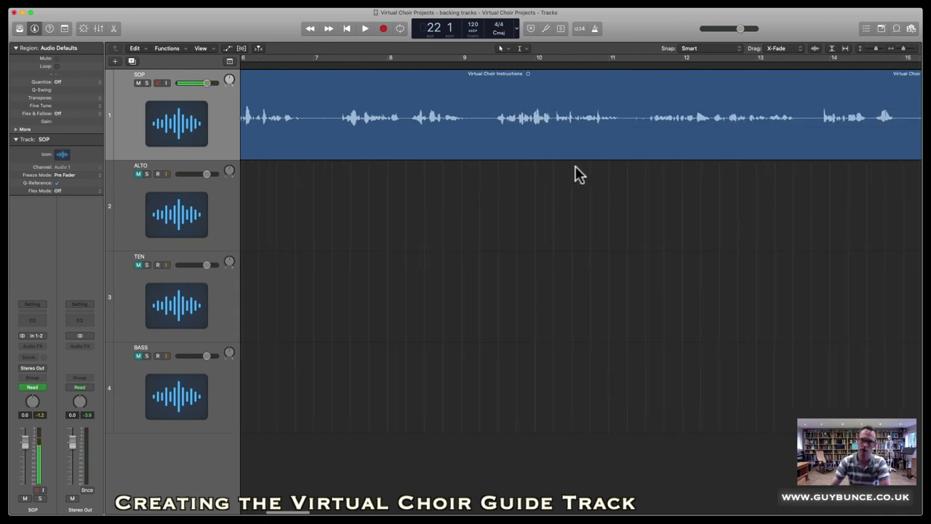
{"action": "scroll", "coordinate": [575, 168], "scroll_direction": "left", "scroll_amount": 8}
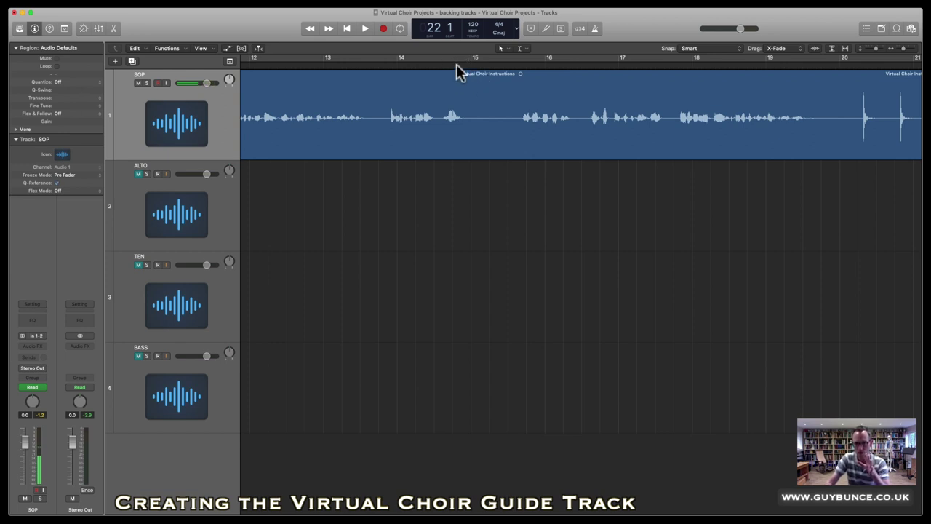
{"action": "left_click", "coordinate": [459, 66]}
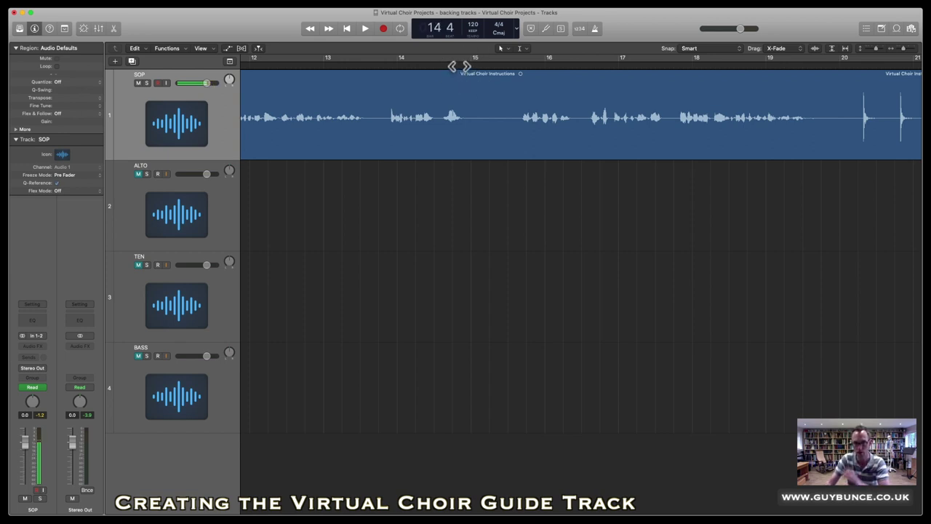
{"action": "scroll", "coordinate": [461, 68], "scroll_direction": "right", "scroll_amount": 5}
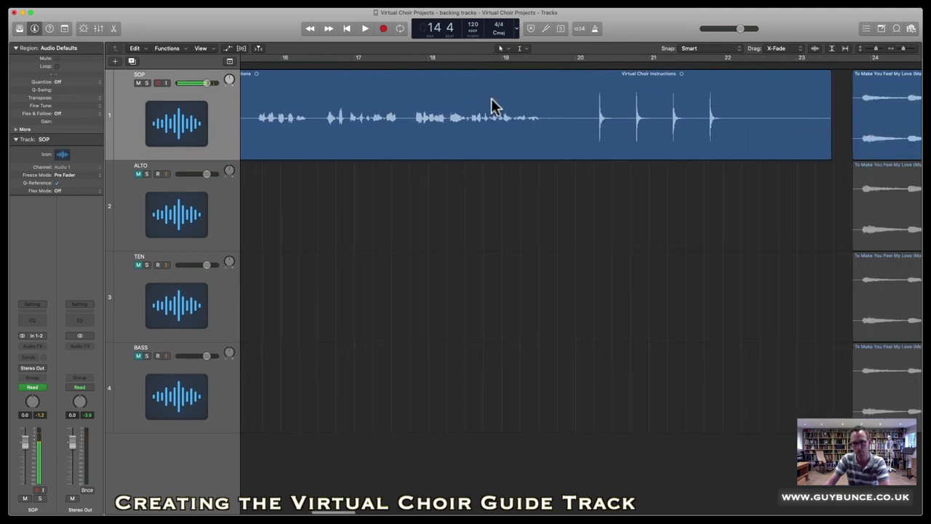
{"action": "scroll", "coordinate": [499, 95], "scroll_direction": "right", "scroll_amount": 3}
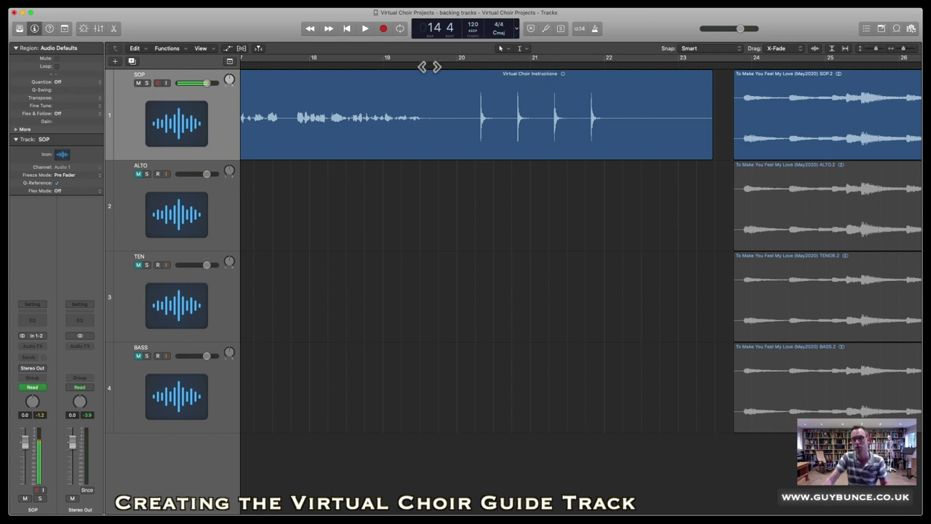
{"action": "key", "text": "space"}
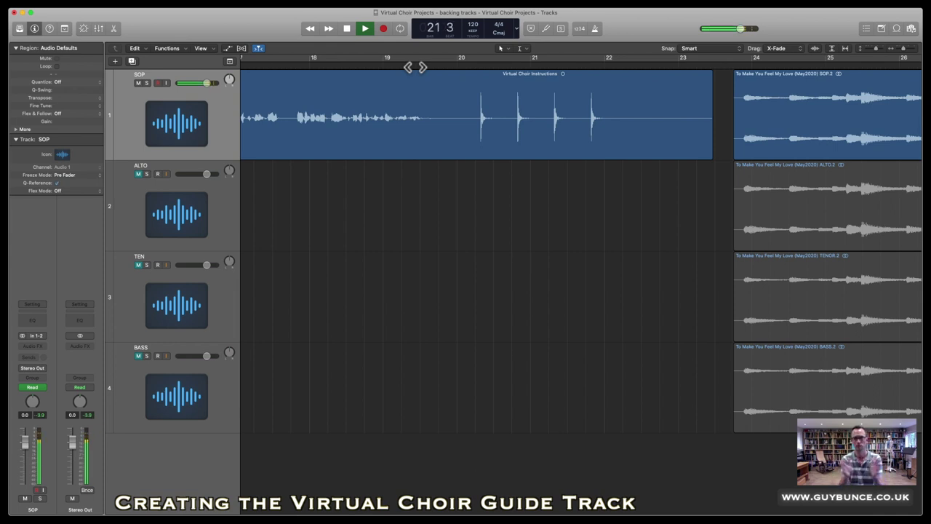
{"action": "key", "text": "space"}
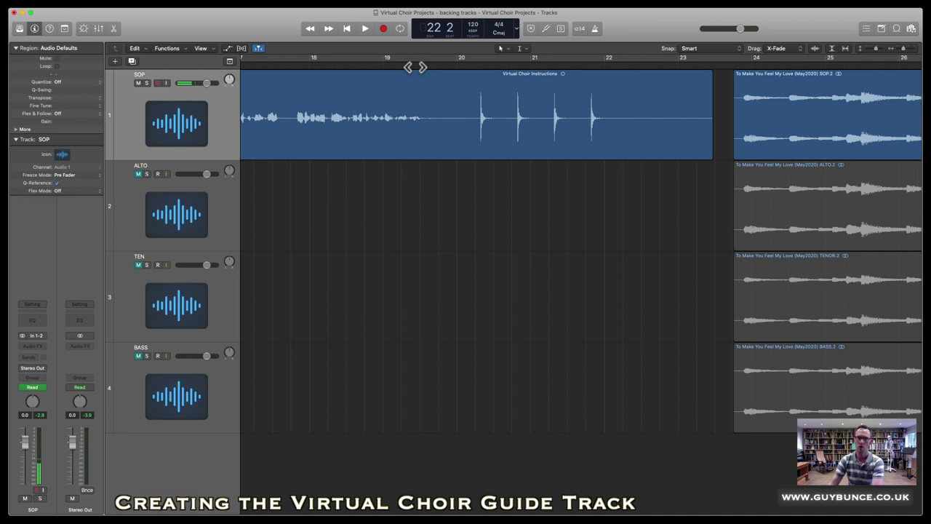
Copy the Virtual Choir Instructions region from the SOP track to the same position on the ALTO track
{"action": "scroll", "coordinate": [459, 96], "scroll_direction": "left", "scroll_amount": 20}
{"action": "scroll", "coordinate": [459, 97], "scroll_direction": "right", "scroll_amount": 3}
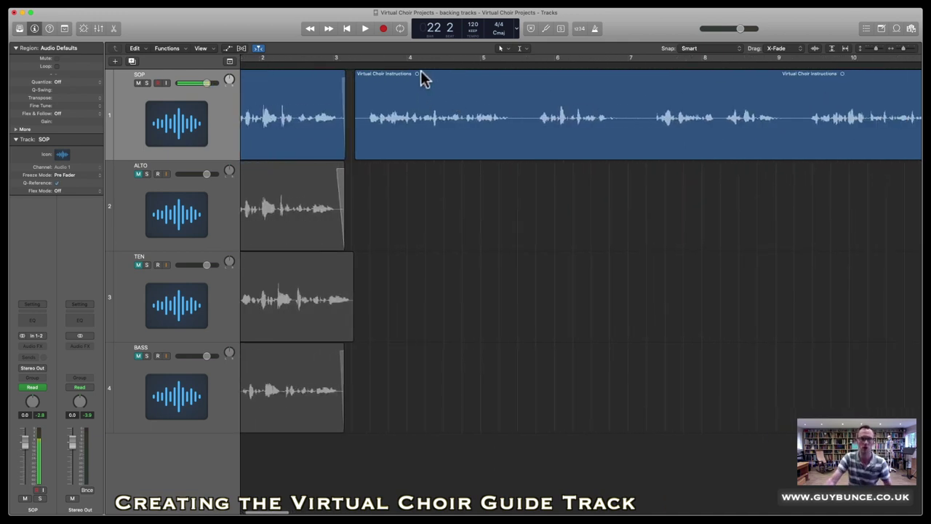
{"action": "scroll", "coordinate": [389, 75], "scroll_direction": "left", "scroll_amount": 2}
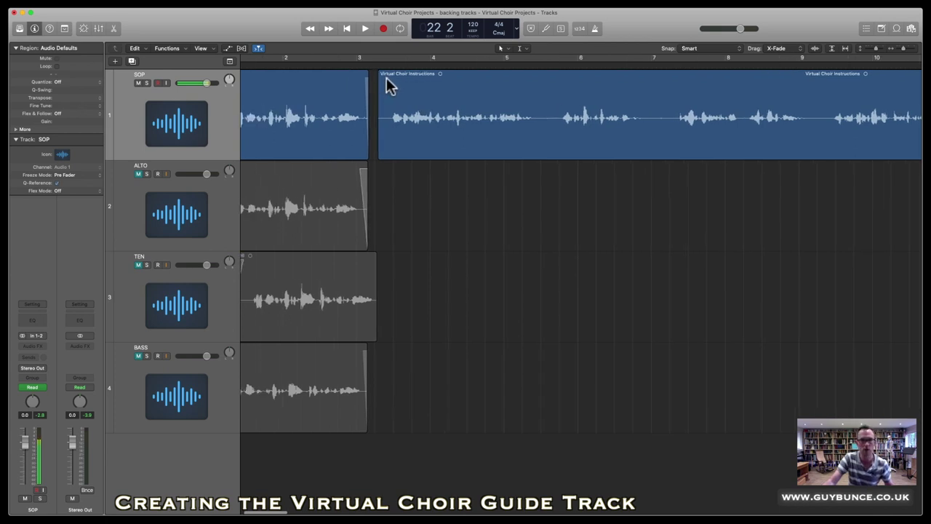
{"action": "left_click", "coordinate": [391, 76]}
{"action": "left_click_drag", "start_coordinate": [392, 76], "coordinate": [395, 183]}
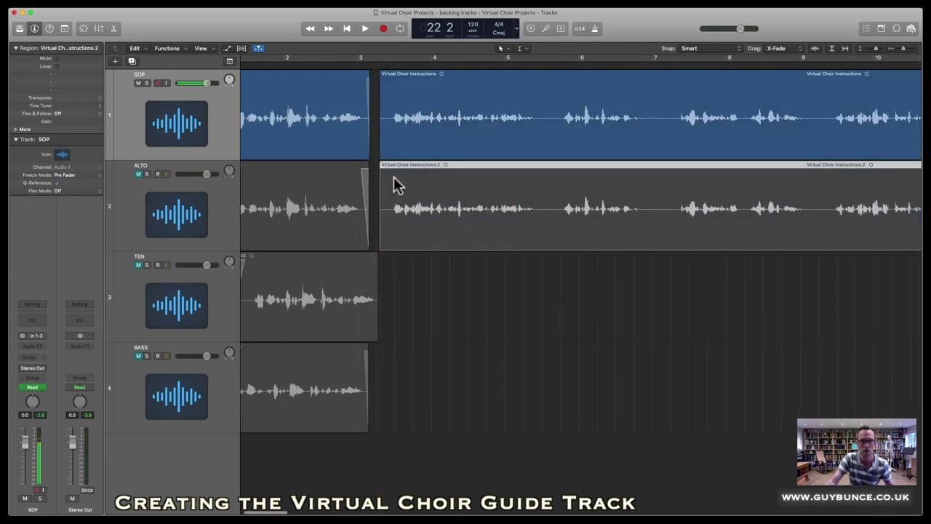
Copy the Virtual Choir Instructions region to the same position on the TEN and BASS tracks as well
{"action": "left_click", "coordinate": [410, 170]}
{"action": "left_click_drag", "start_coordinate": [410, 174], "coordinate": [429, 375]}
{"action": "scroll", "coordinate": [451, 305], "scroll_direction": "right", "scroll_amount": 1}
{"action": "scroll", "coordinate": [459, 289], "scroll_direction": "right", "scroll_amount": 10}
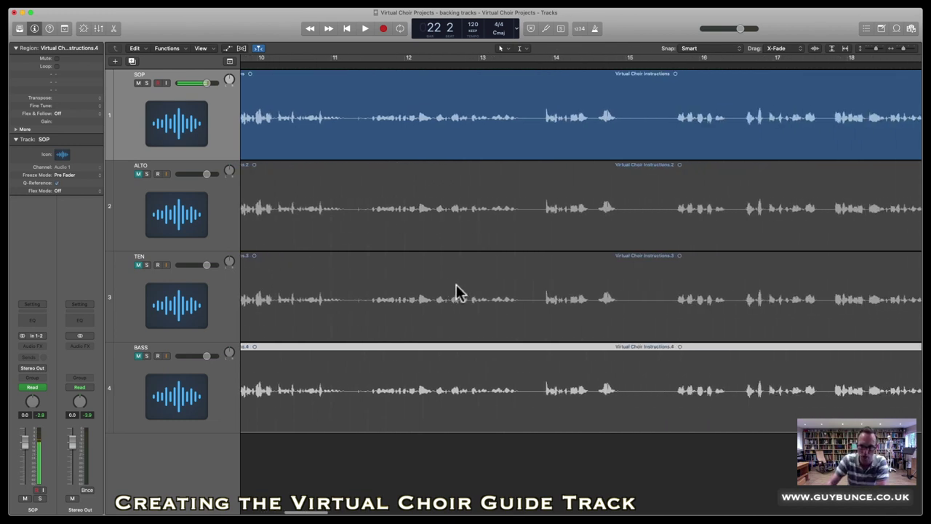
{"action": "scroll", "coordinate": [456, 285], "scroll_direction": "right", "scroll_amount": 6}
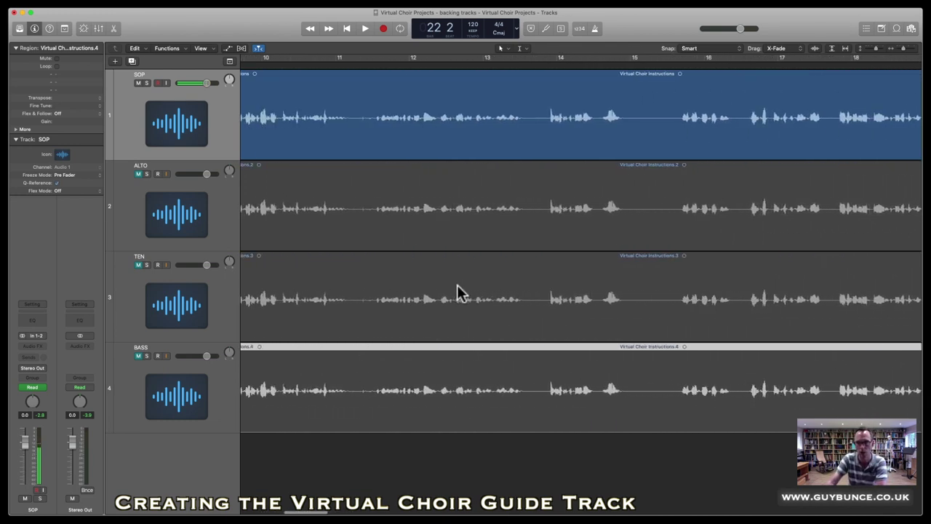
{"action": "scroll", "coordinate": [459, 290], "scroll_direction": "right", "scroll_amount": 10}
{"action": "scroll", "coordinate": [462, 291], "scroll_direction": "left", "scroll_amount": 3}
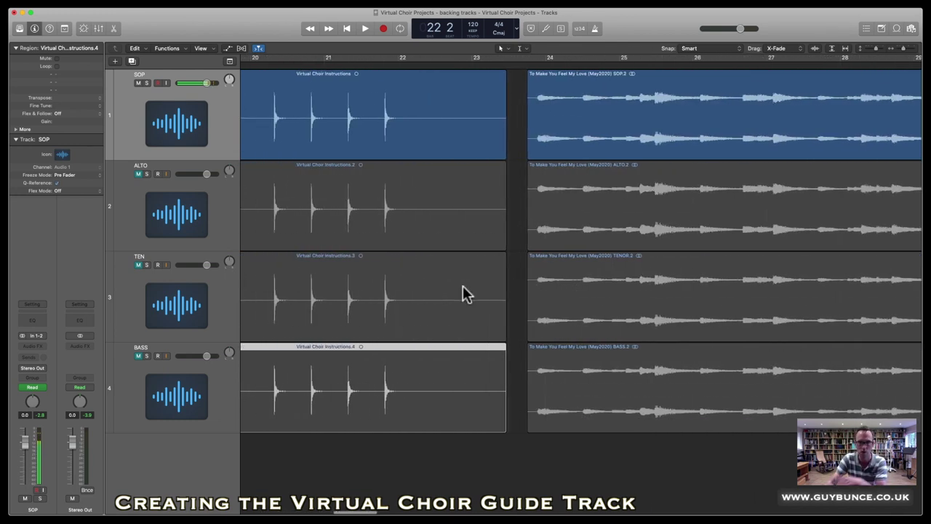
{"action": "scroll", "coordinate": [425, 190], "scroll_direction": "left", "scroll_amount": 5}
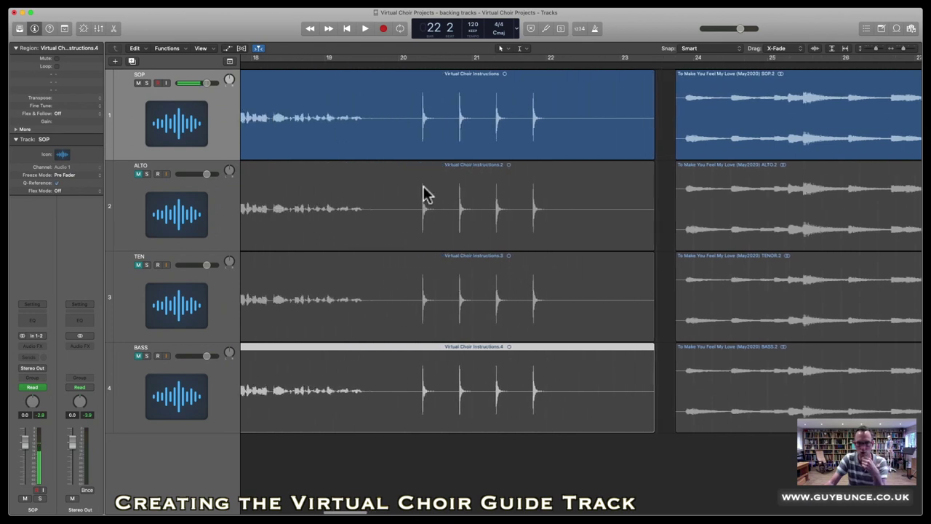
Audition the TEN track from bar 1 with TEN unmuted and SOP muted, examine its following regions, and restore the original muting
{"action": "scroll", "coordinate": [424, 185], "scroll_direction": "left", "scroll_amount": 15}
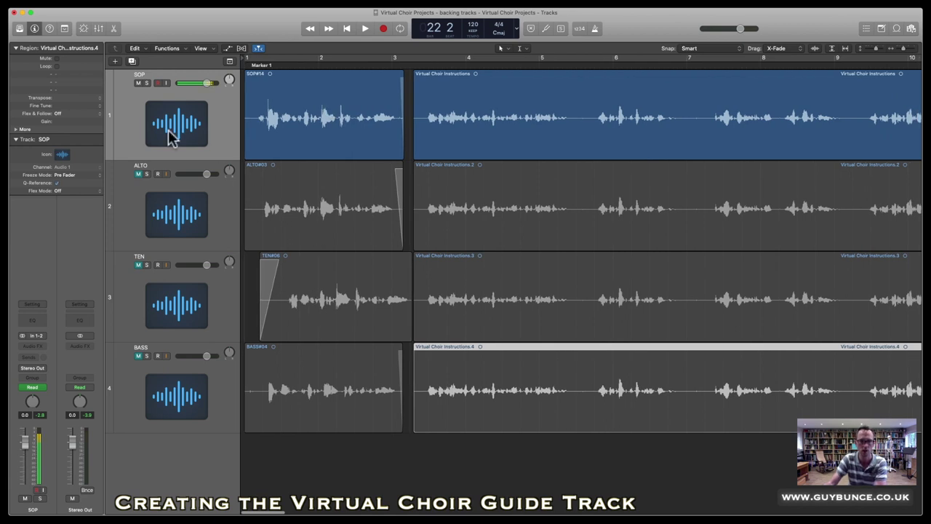
{"action": "left_click", "coordinate": [138, 83]}
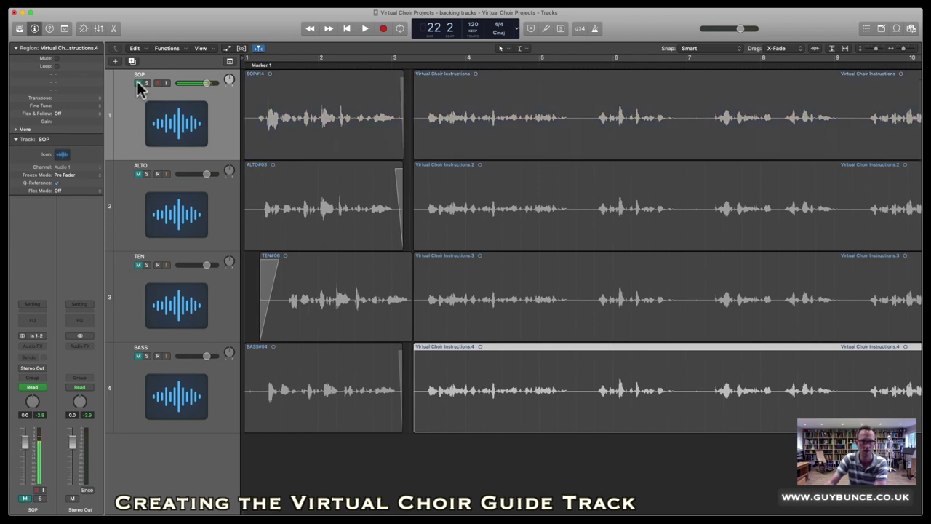
{"action": "left_click", "coordinate": [139, 266]}
{"action": "left_click", "coordinate": [245, 64]}
{"action": "key", "text": "space"}
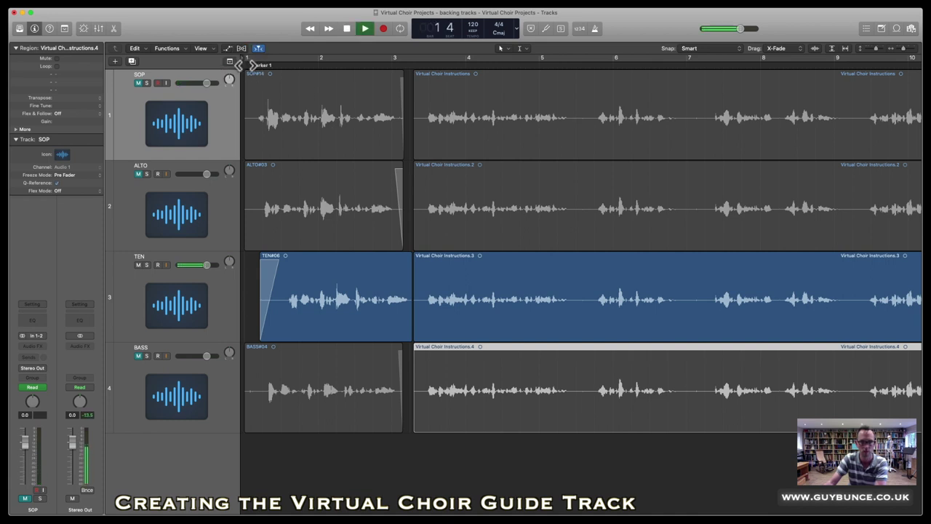
{"action": "left_click", "coordinate": [346, 29]}
{"action": "scroll", "coordinate": [691, 289], "scroll_direction": "right", "scroll_amount": 15}
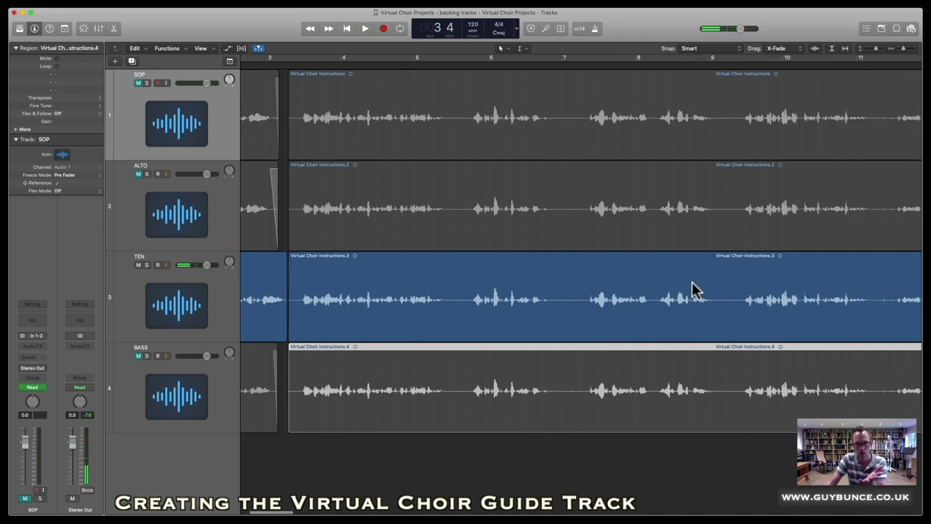
{"action": "scroll", "coordinate": [694, 287], "scroll_direction": "right", "scroll_amount": 4}
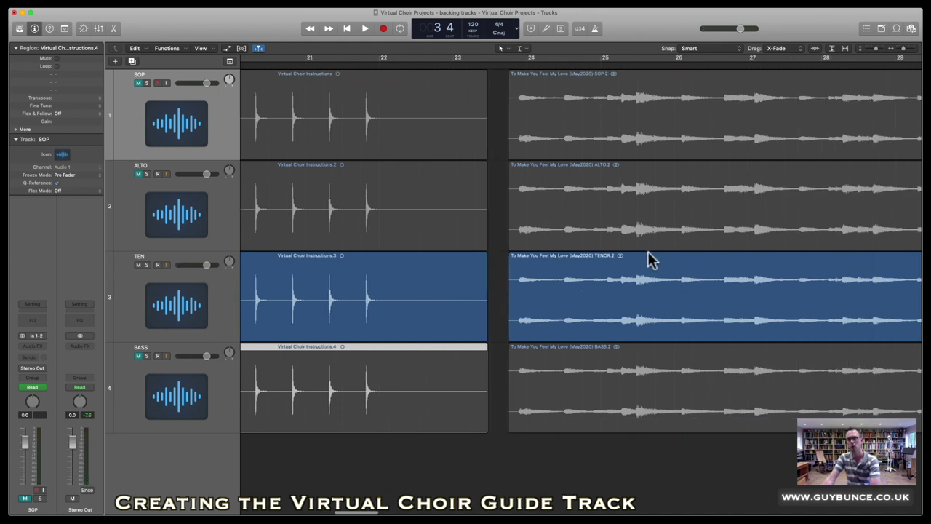
{"action": "left_click", "coordinate": [138, 265]}
{"action": "left_click", "coordinate": [138, 82]}
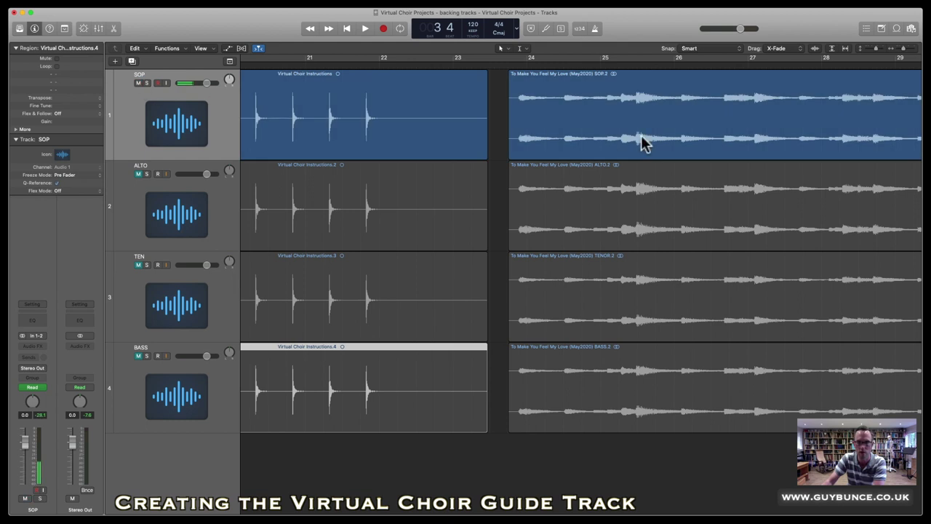
Audition the SOP track from bar 19 beat 3, through the count-in clicks and into the start of the song region
{"action": "left_click", "coordinate": [507, 68]}
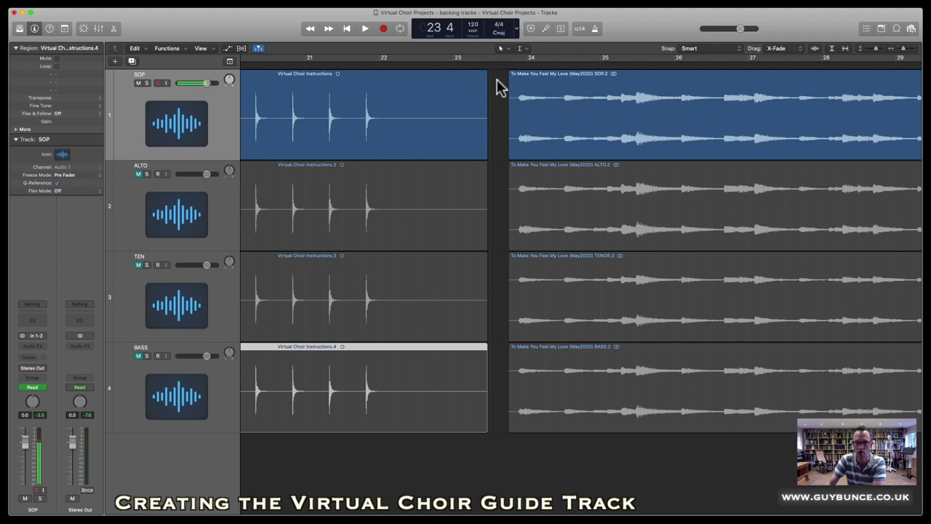
{"action": "scroll", "coordinate": [624, 88], "scroll_direction": "right", "scroll_amount": 2}
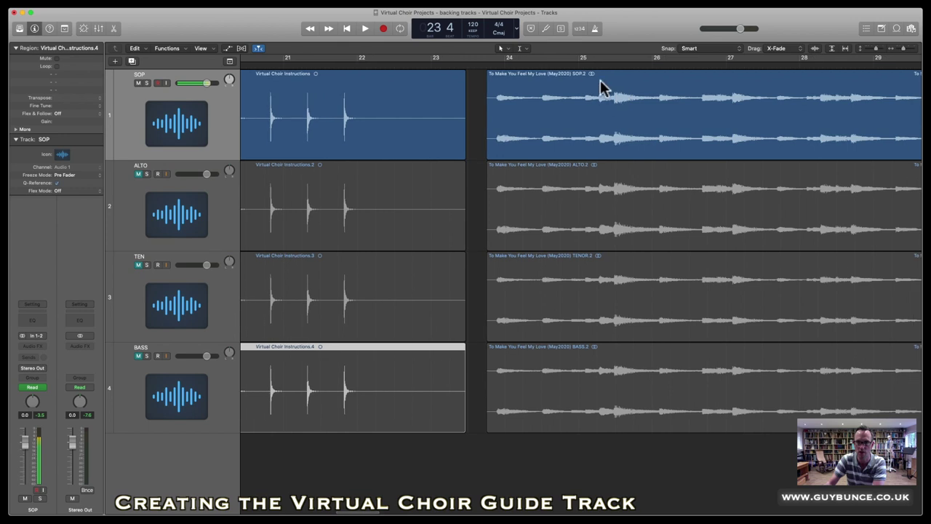
{"action": "scroll", "coordinate": [581, 76], "scroll_direction": "right", "scroll_amount": 2}
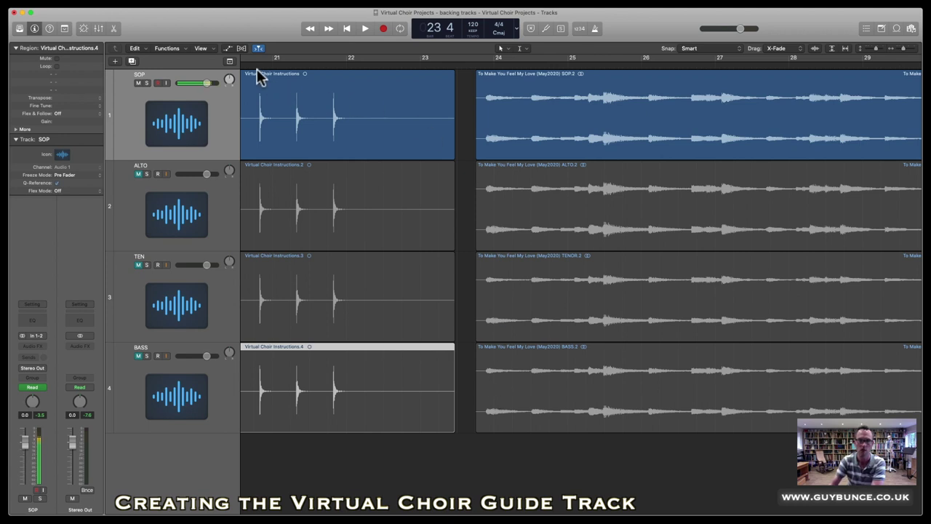
{"action": "scroll", "coordinate": [260, 67], "scroll_direction": "left", "scroll_amount": 5}
{"action": "left_click", "coordinate": [336, 63]}
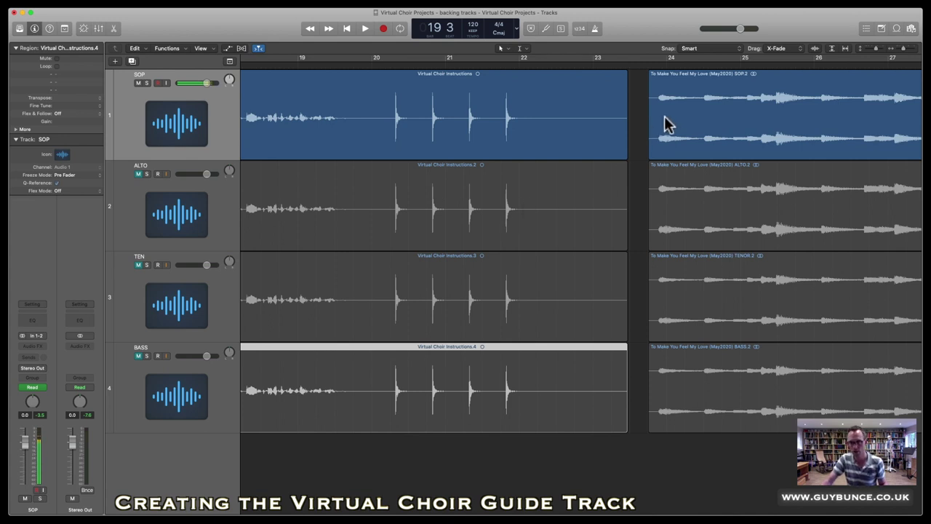
{"action": "key", "text": "space"}
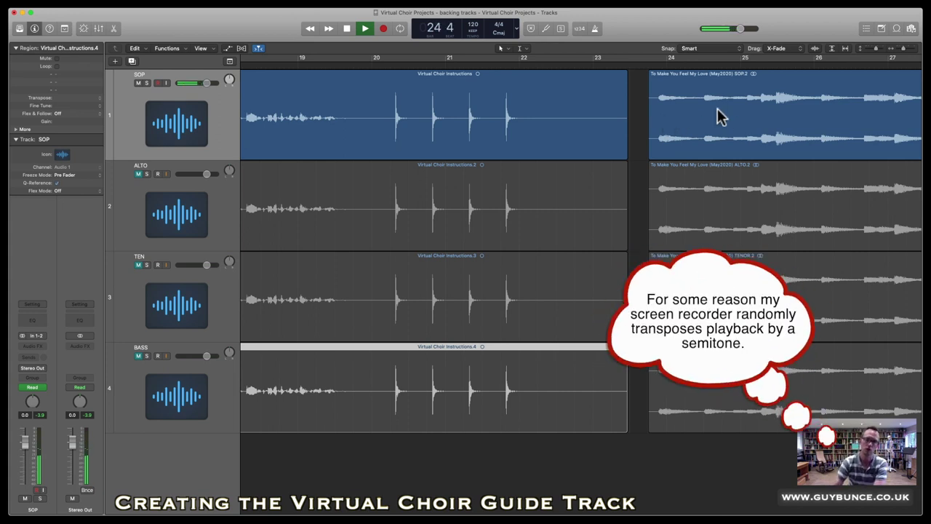
Audition the SOP song region onward from bar 24, skipping ahead through its sections, and stop playback at bar 64
{"action": "scroll", "coordinate": [718, 116], "scroll_direction": "right", "scroll_amount": 10}
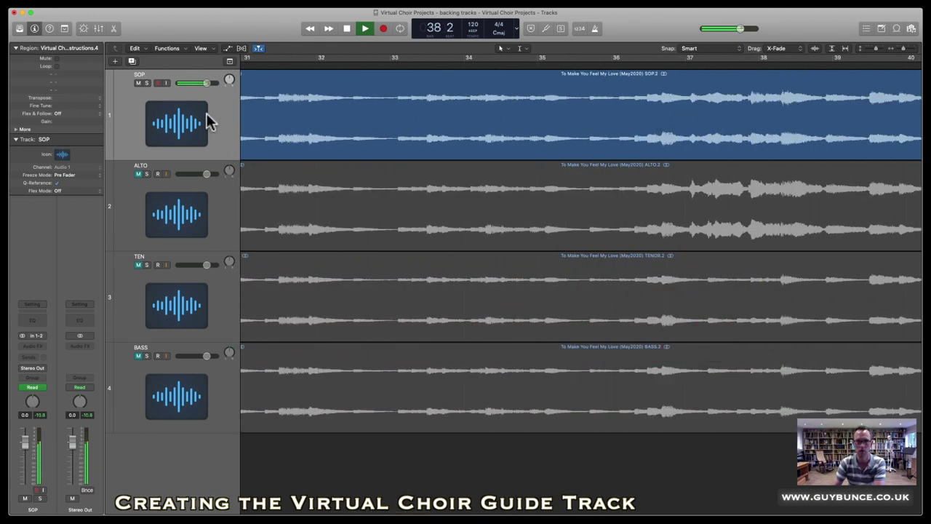
{"action": "scroll", "coordinate": [688, 138], "scroll_direction": "right", "scroll_amount": 5}
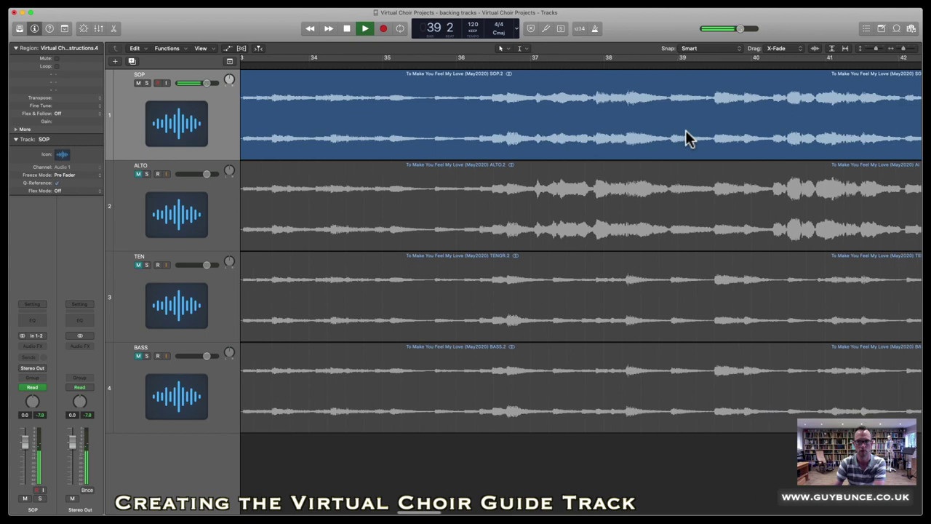
{"action": "scroll", "coordinate": [688, 139], "scroll_direction": "right", "scroll_amount": 10}
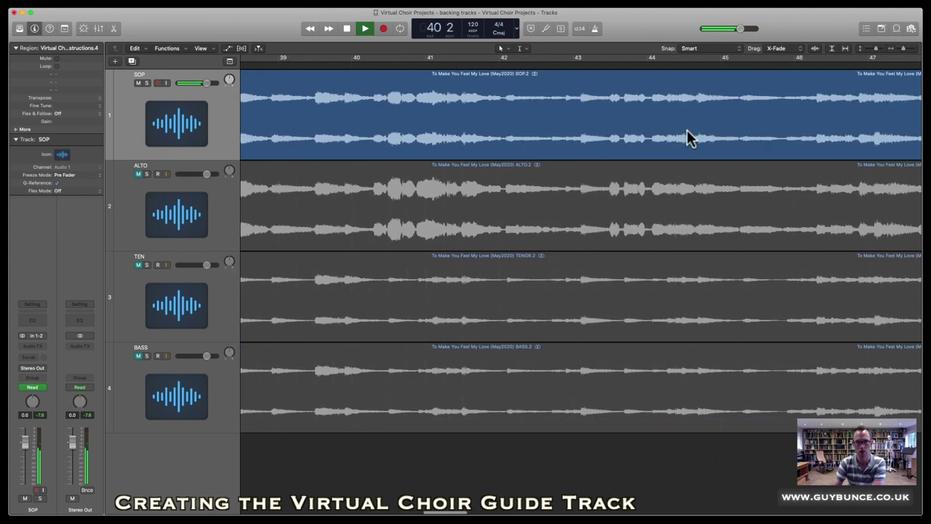
{"action": "scroll", "coordinate": [687, 139], "scroll_direction": "right", "scroll_amount": 5}
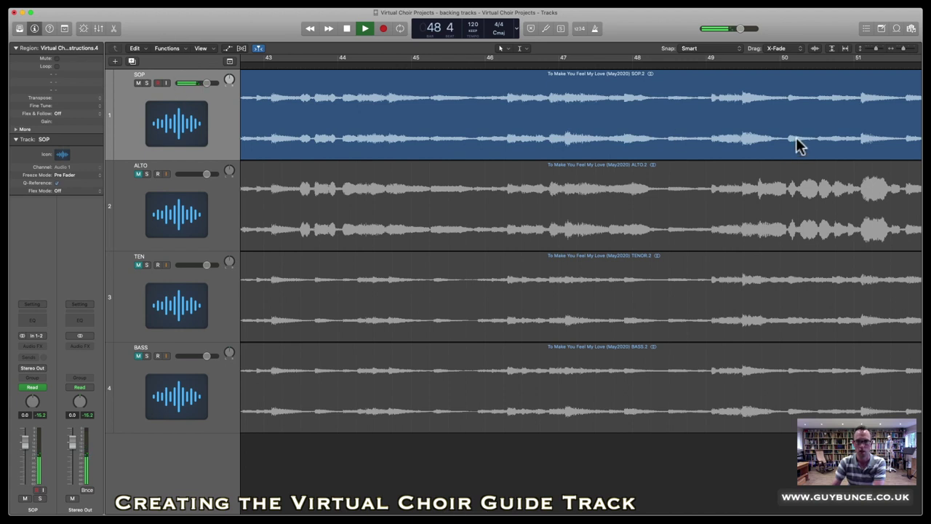
{"action": "scroll", "coordinate": [561, 99], "scroll_direction": "right", "scroll_amount": 4}
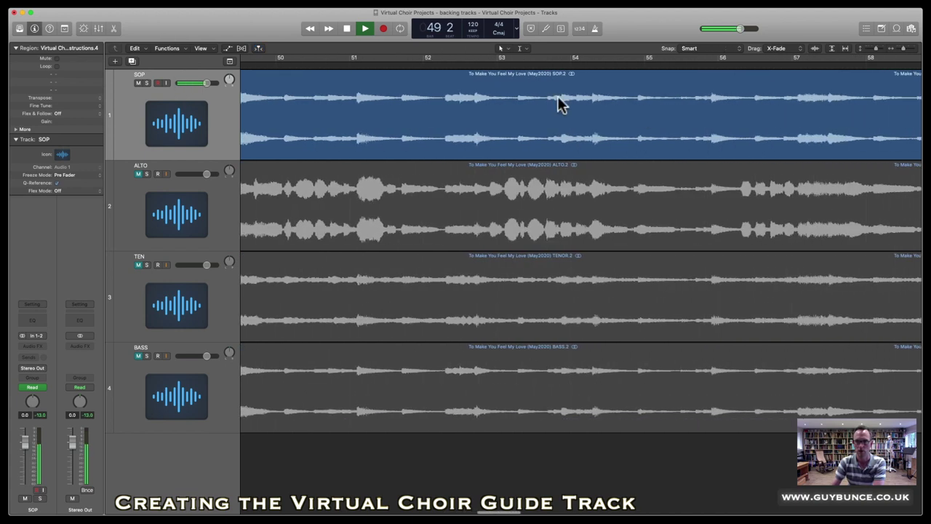
{"action": "left_click", "coordinate": [434, 65]}
{"action": "scroll", "coordinate": [433, 95], "scroll_direction": "right", "scroll_amount": 4}
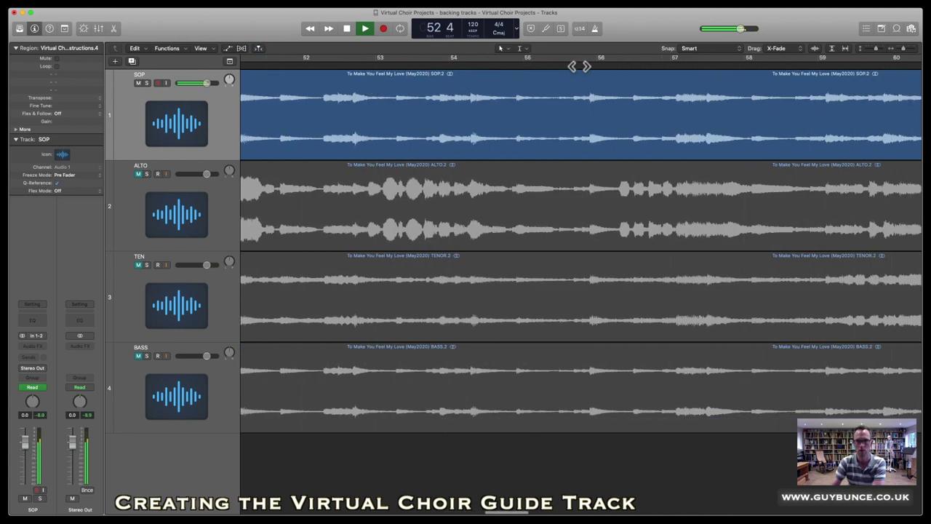
{"action": "scroll", "coordinate": [385, 109], "scroll_direction": "right", "scroll_amount": 5}
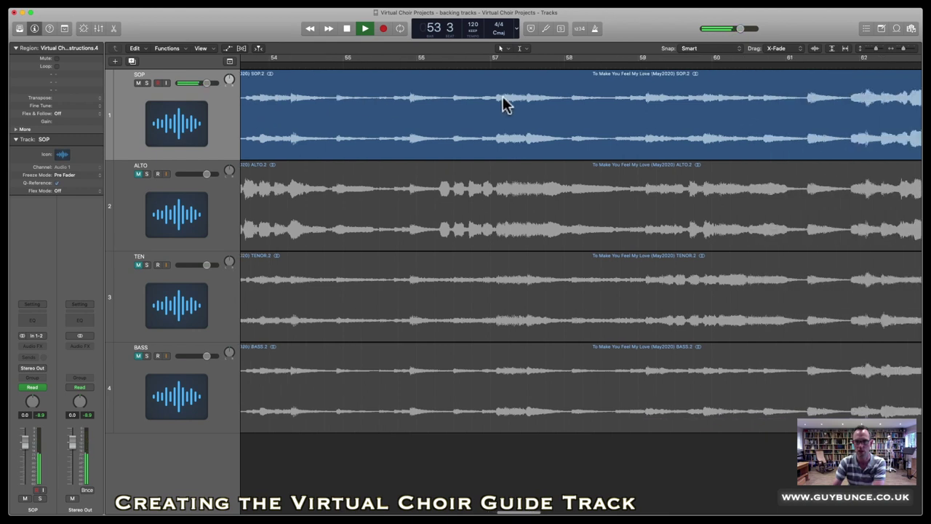
{"action": "left_click", "coordinate": [578, 64]}
{"action": "scroll", "coordinate": [578, 68], "scroll_direction": "right", "scroll_amount": 5}
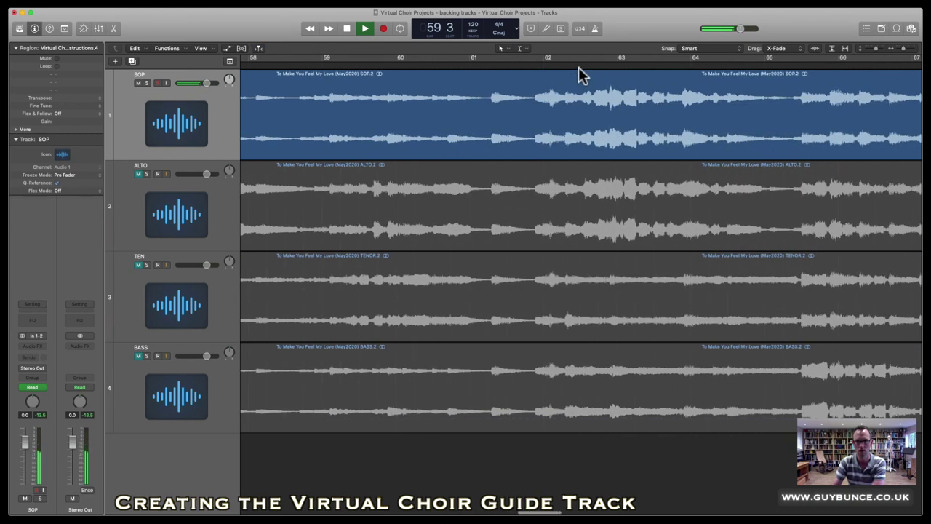
{"action": "left_click", "coordinate": [579, 65]}
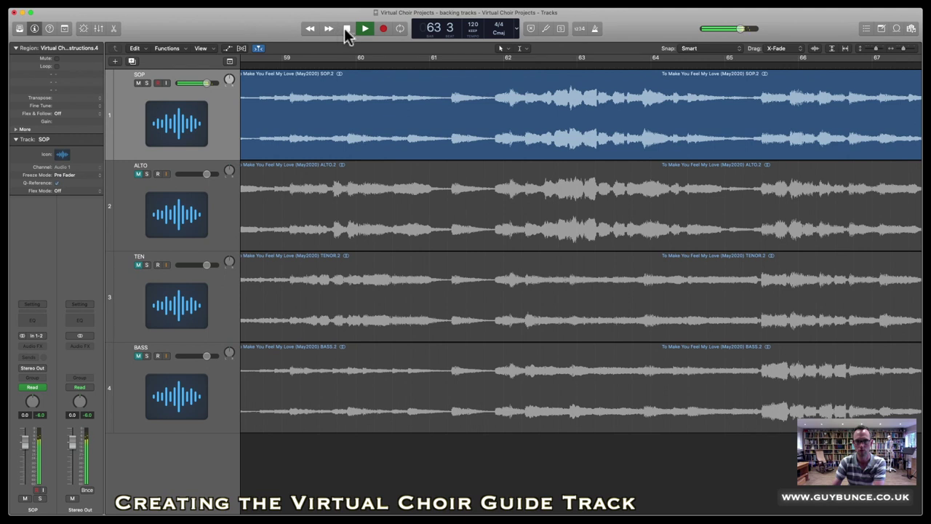
{"action": "left_click", "coordinate": [346, 29]}
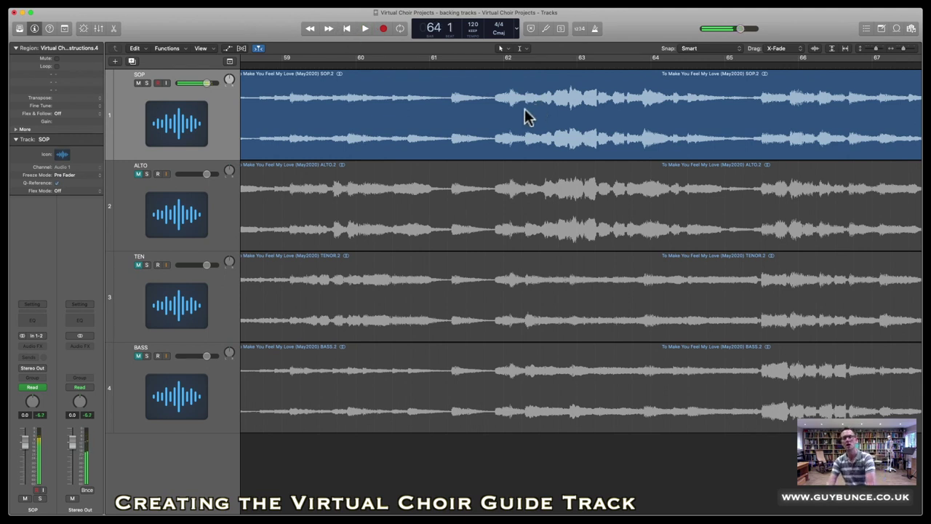
Audition the Virtual Choir CODA region after the song on the SOP track, from about bar 132 to bar 137
{"action": "scroll", "coordinate": [566, 142], "scroll_direction": "left", "scroll_amount": 15}
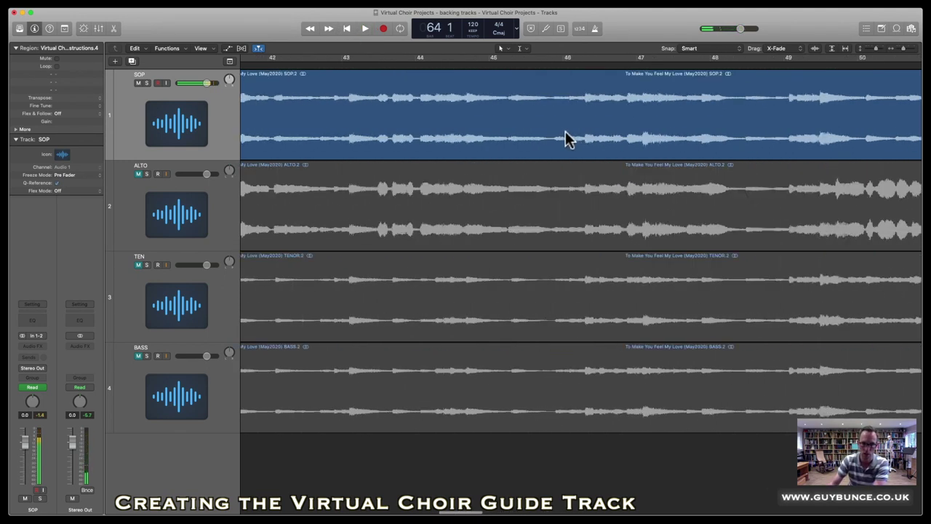
{"action": "scroll", "coordinate": [563, 135], "scroll_direction": "left", "scroll_amount": 12}
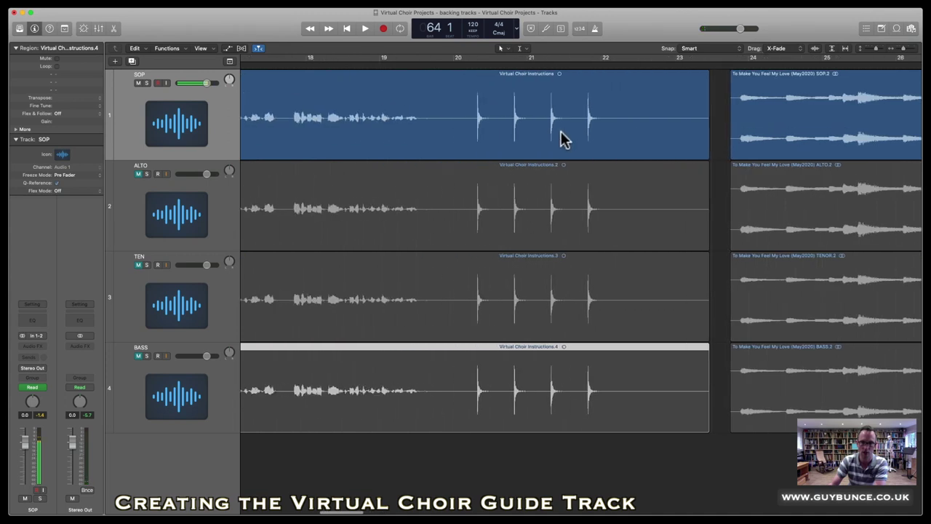
{"action": "scroll", "coordinate": [561, 131], "scroll_direction": "right", "scroll_amount": 6}
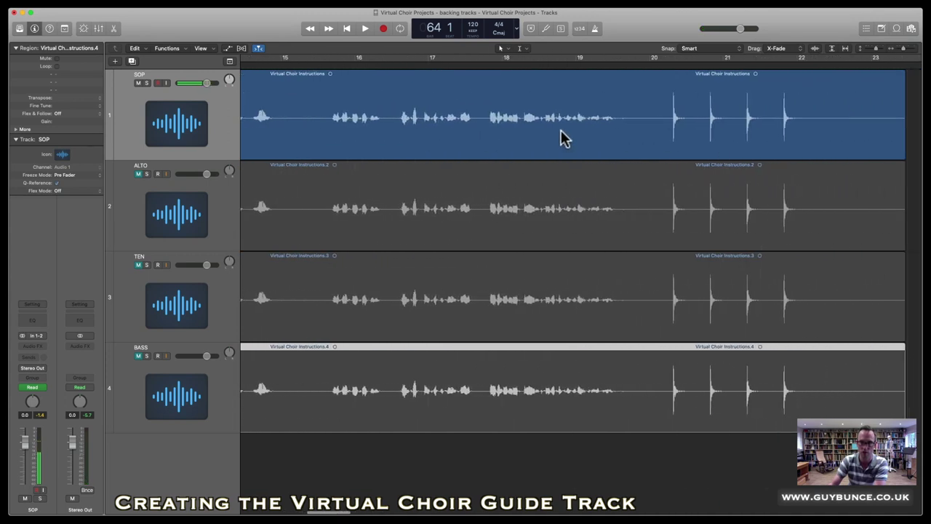
{"action": "scroll", "coordinate": [566, 131], "scroll_direction": "right", "scroll_amount": 20}
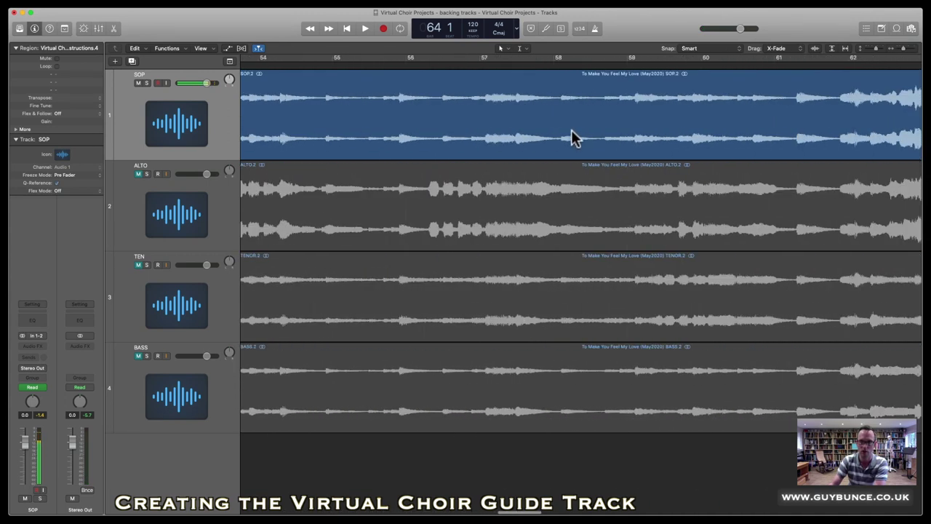
{"action": "scroll", "coordinate": [574, 135], "scroll_direction": "right", "scroll_amount": 16}
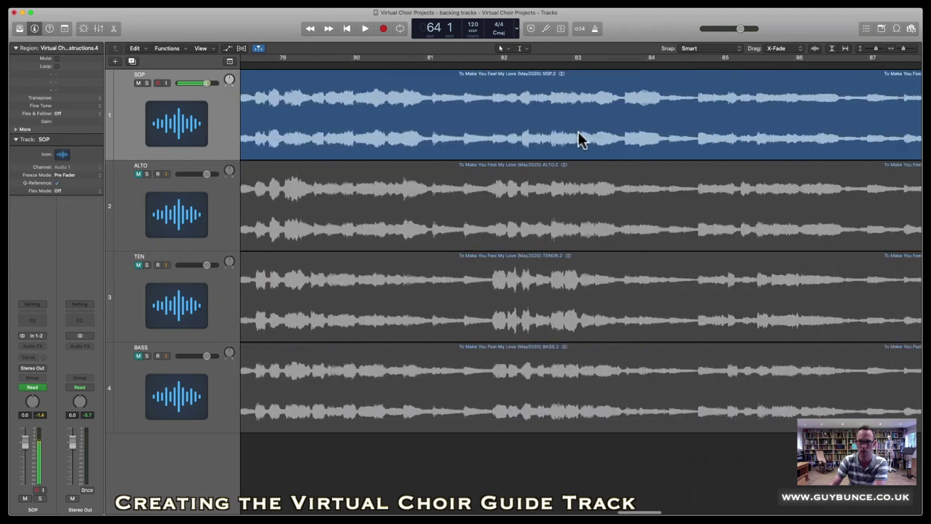
{"action": "scroll", "coordinate": [579, 134], "scroll_direction": "right", "scroll_amount": 17}
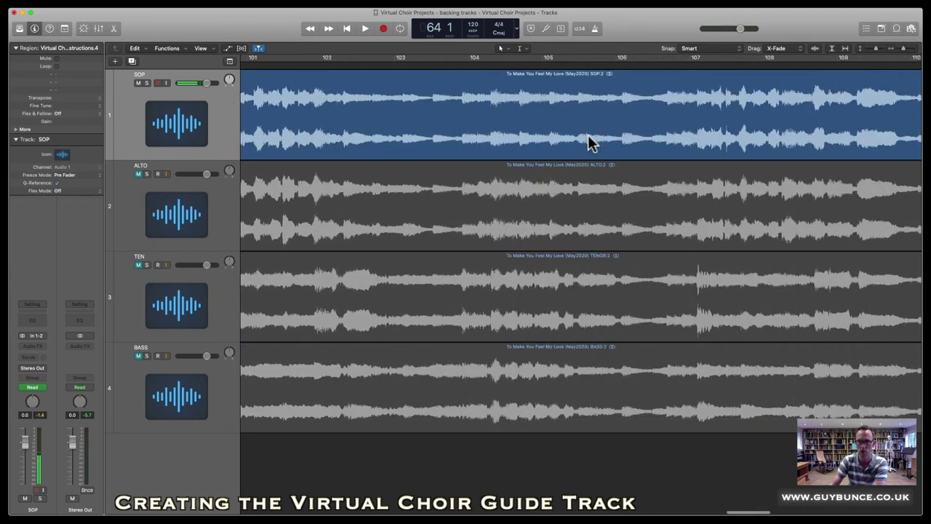
{"action": "scroll", "coordinate": [592, 137], "scroll_direction": "right", "scroll_amount": 14}
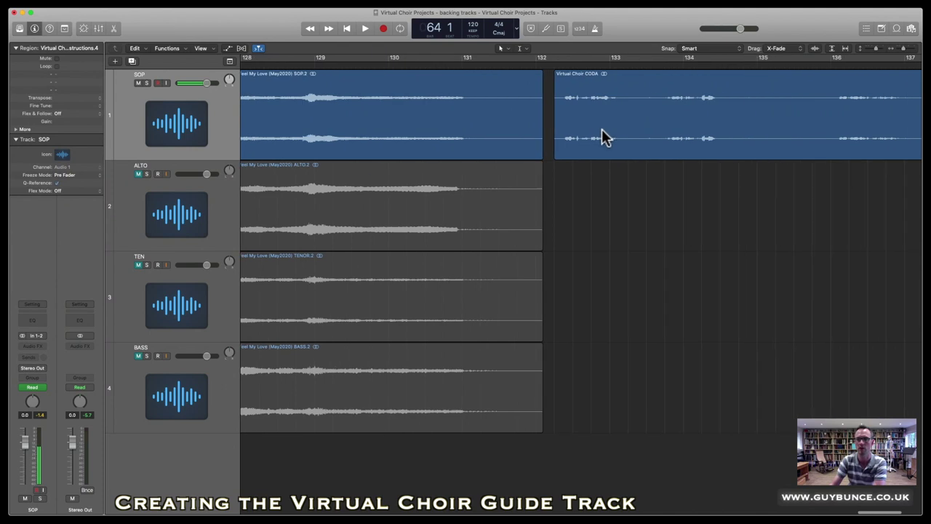
{"action": "double_click", "coordinate": [553, 67]}
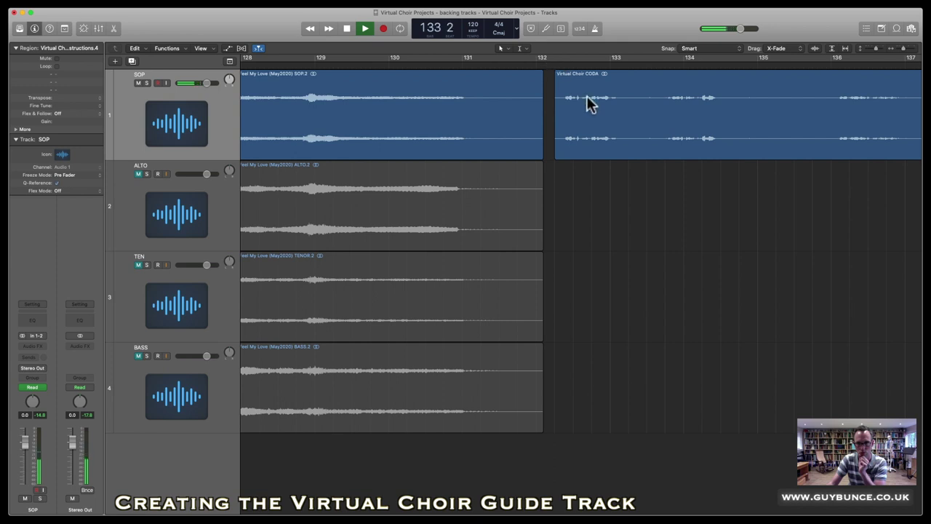
{"action": "scroll", "coordinate": [593, 102], "scroll_direction": "right", "scroll_amount": 5}
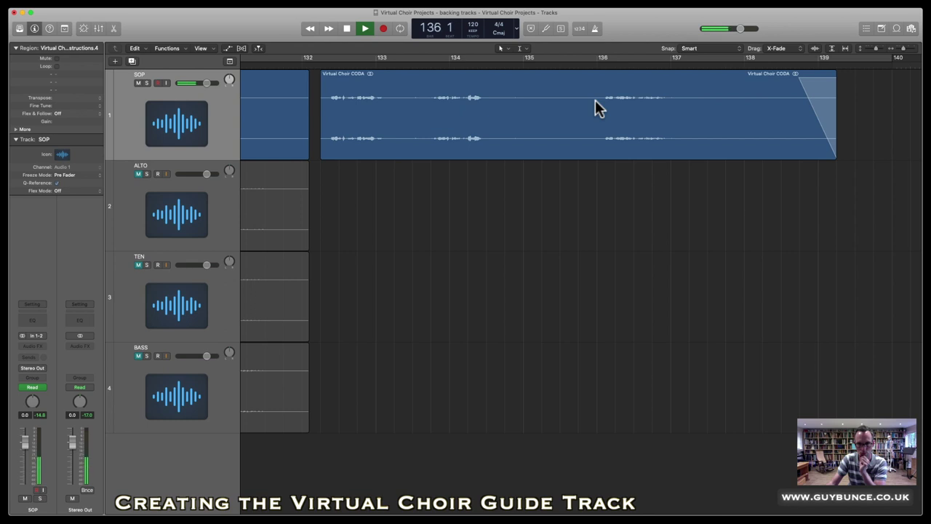
{"action": "key", "text": "space"}
Copy the Virtual Choir CODA region from the SOP track to the same position on the ALTO, TEN and BASS tracks
{"action": "scroll", "coordinate": [364, 88], "scroll_direction": "left", "scroll_amount": 3}
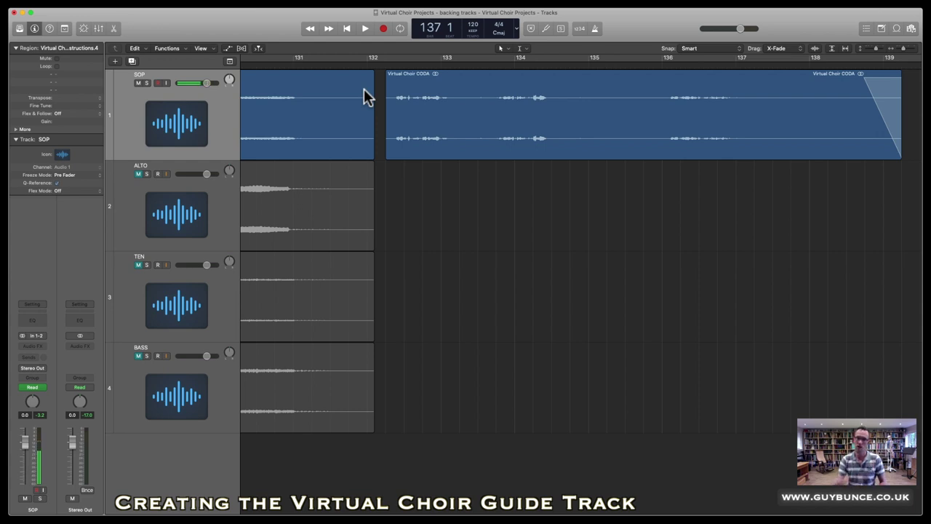
{"action": "left_click", "coordinate": [393, 76]}
{"action": "left_click_drag", "start_coordinate": [396, 76], "coordinate": [408, 182]}
{"action": "left_click_drag", "start_coordinate": [408, 252], "coordinate": [405, 380]}
{"action": "left_click", "coordinate": [376, 256], "text": "ctrl+alt"}
Try a cycle range from bar 22 to about bar 24 across the gap before the song, and switch the cycle off
{"action": "scroll", "coordinate": [372, 242], "scroll_direction": "left", "scroll_amount": 20}
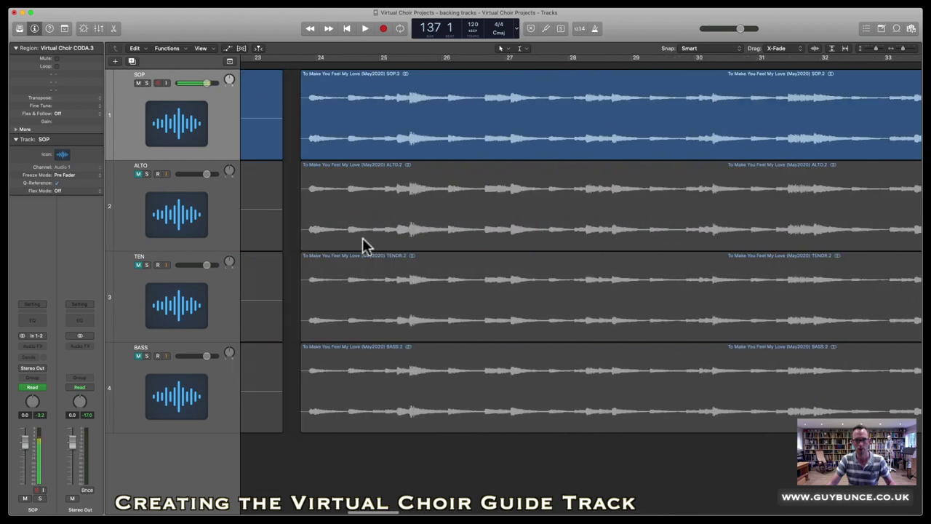
{"action": "scroll", "coordinate": [362, 238], "scroll_direction": "left", "scroll_amount": 10}
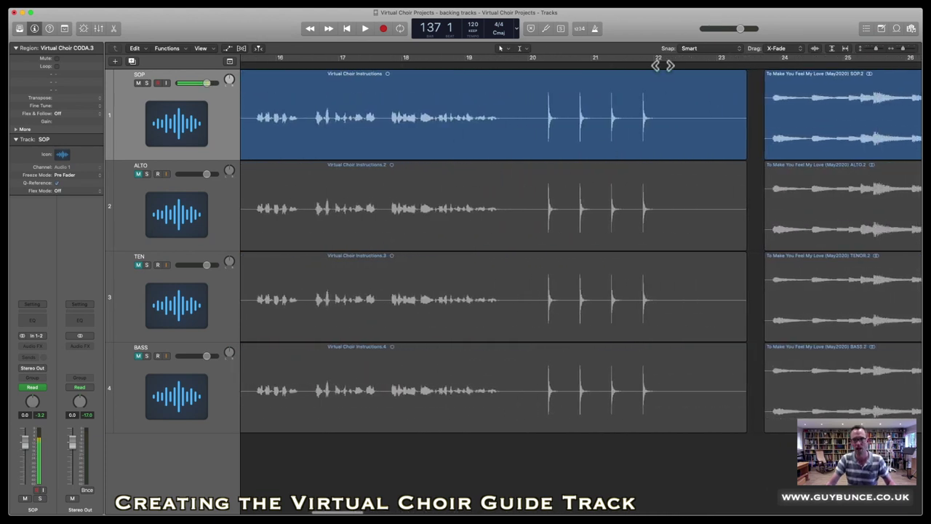
{"action": "left_click_drag", "start_coordinate": [660, 64], "coordinate": [771, 67]}
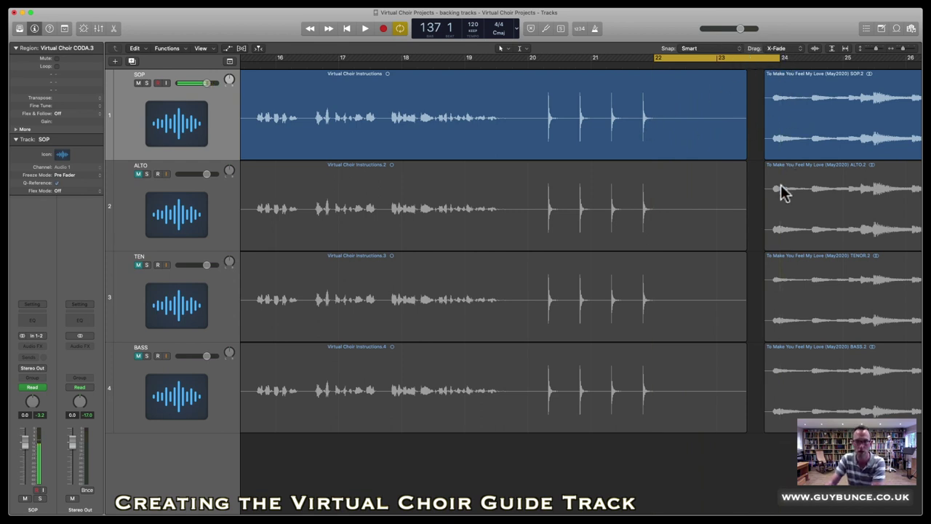
{"action": "scroll", "coordinate": [621, 117], "scroll_direction": "right", "scroll_amount": 4}
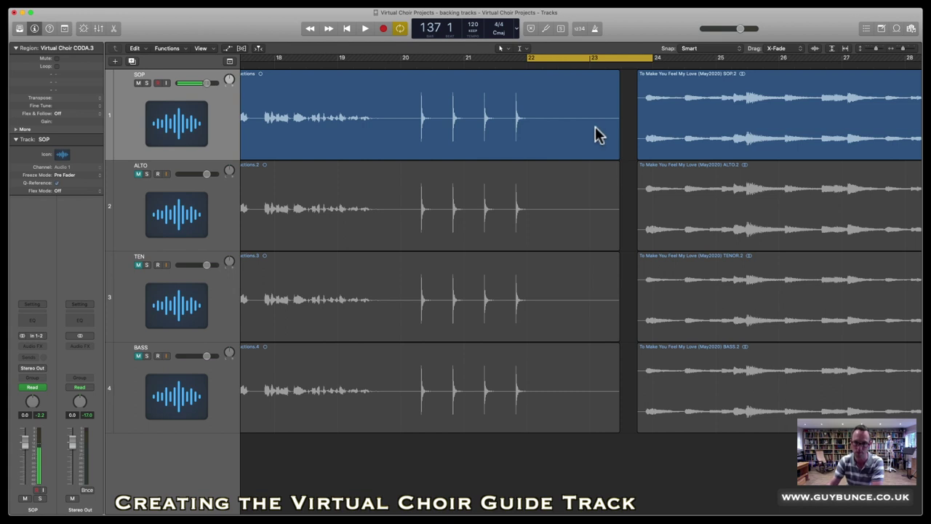
{"action": "left_click", "coordinate": [561, 57]}
Examine all four tracks from the part introductions at bar 1, through the instructions and count-in clicks, to the start of the song
{"action": "scroll", "coordinate": [582, 80], "scroll_direction": "left", "scroll_amount": 15}
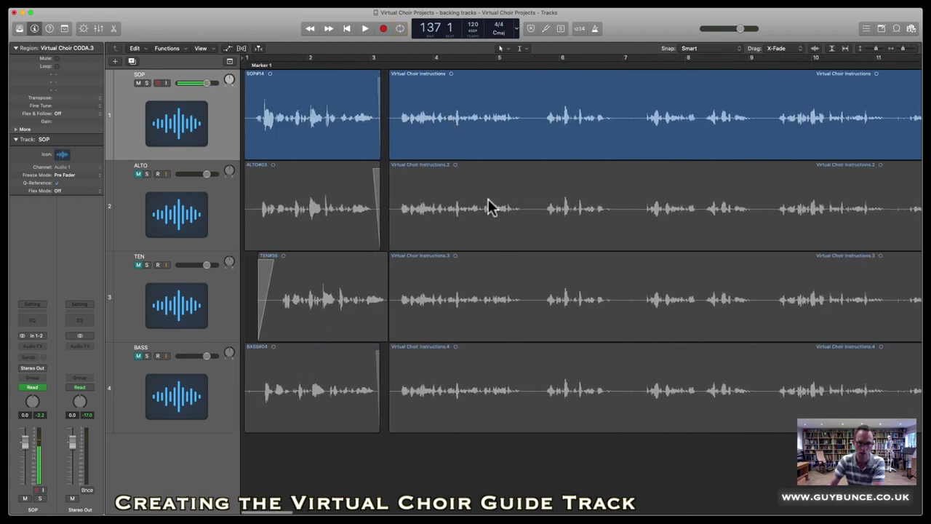
{"action": "scroll", "coordinate": [513, 195], "scroll_direction": "right", "scroll_amount": 9}
{"action": "scroll", "coordinate": [517, 190], "scroll_direction": "right", "scroll_amount": 5}
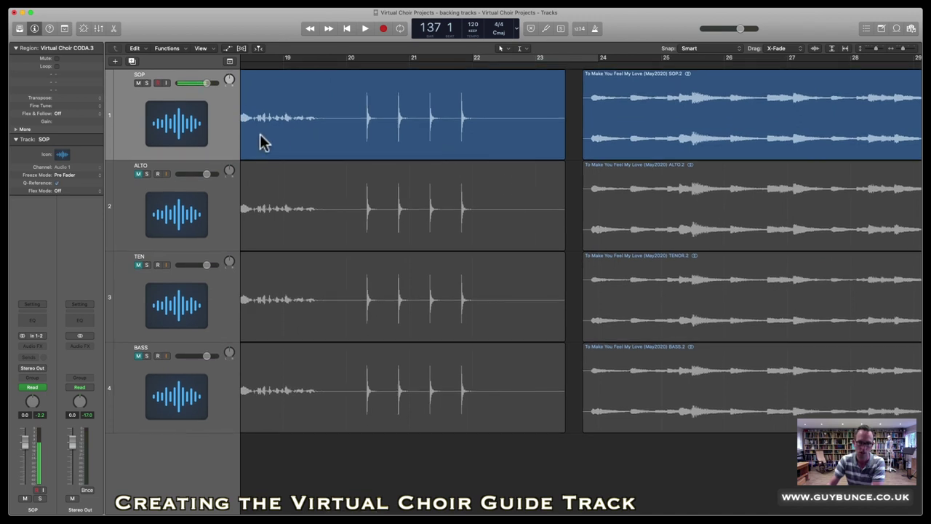
{"action": "scroll", "coordinate": [297, 138], "scroll_direction": "left", "scroll_amount": 15}
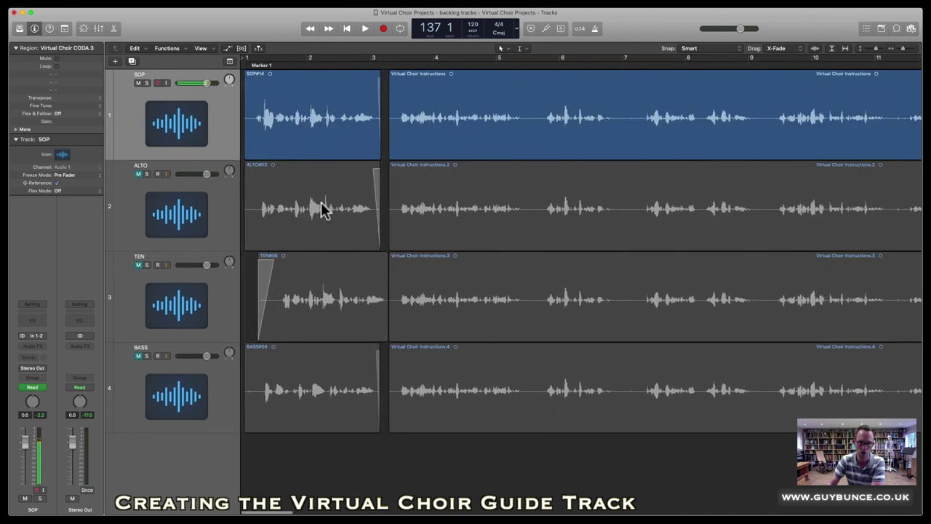
{"action": "scroll", "coordinate": [598, 223], "scroll_direction": "right", "scroll_amount": 14}
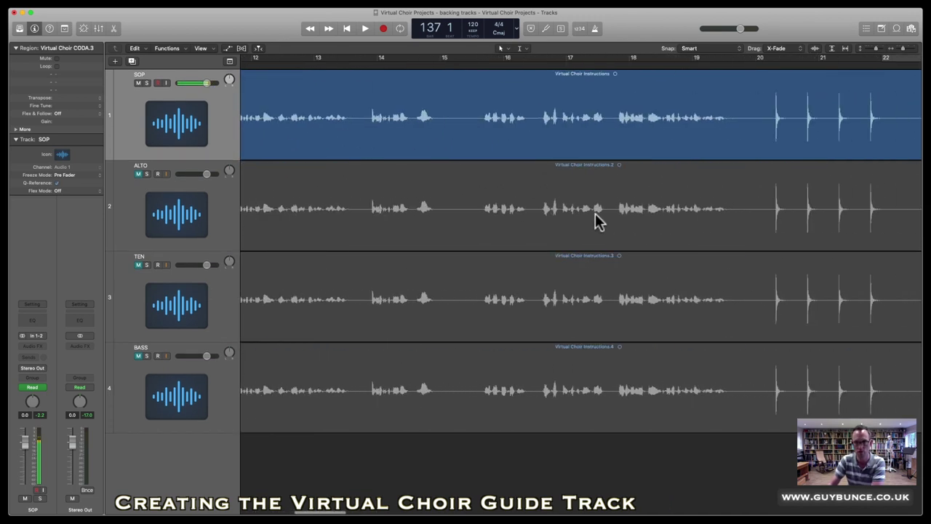
{"action": "scroll", "coordinate": [721, 116], "scroll_direction": "right", "scroll_amount": 4}
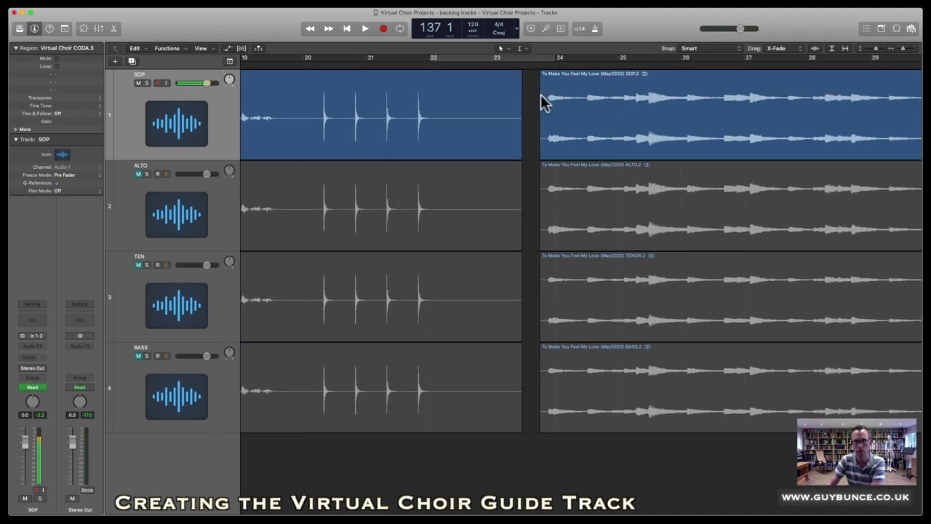
{"action": "scroll", "coordinate": [415, 172], "scroll_direction": "left", "scroll_amount": 20}
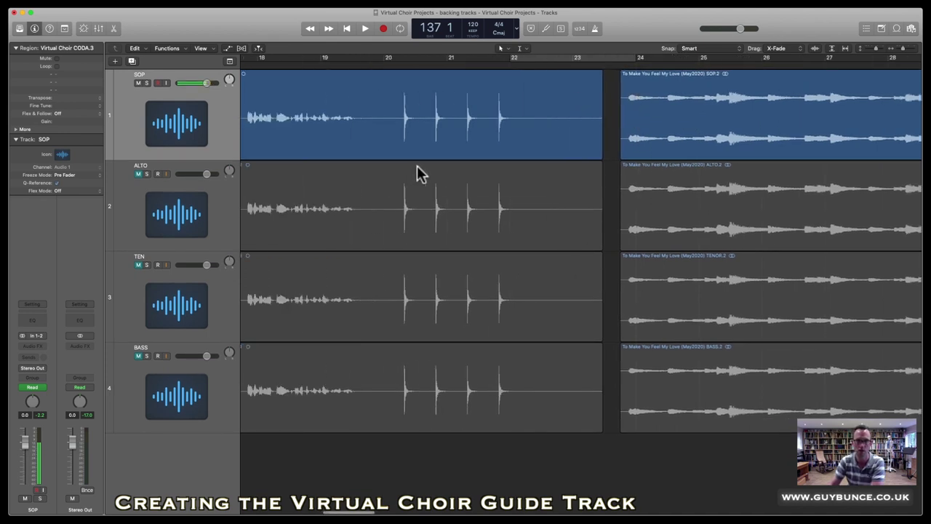
{"action": "scroll", "coordinate": [259, 71], "scroll_direction": "right", "scroll_amount": 1}
Set the cycle range to span the whole project, from its beginning to the end of the Virtual Choir CODA regions just past bar 139
{"action": "left_click", "coordinate": [250, 57]}
{"action": "scroll", "coordinate": [720, 88], "scroll_direction": "right", "scroll_amount": 10}
{"action": "scroll", "coordinate": [730, 82], "scroll_direction": "right", "scroll_amount": 20}
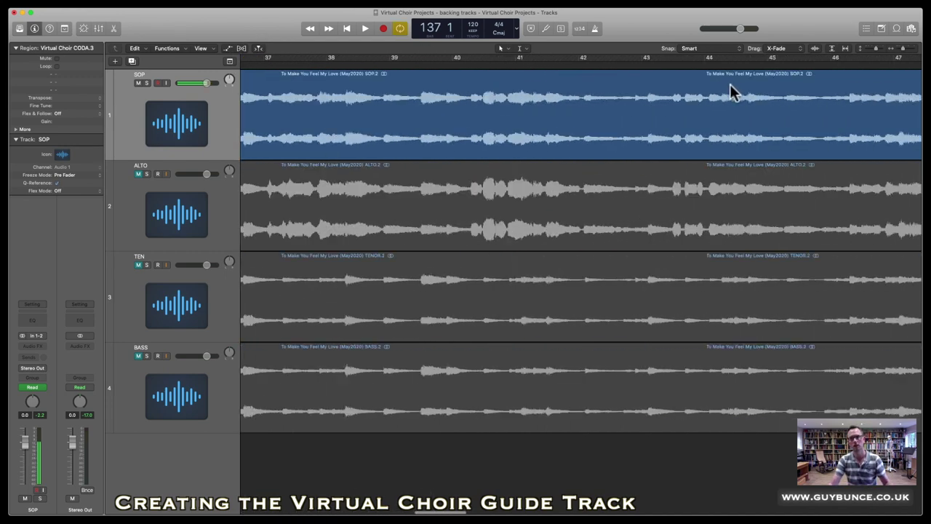
{"action": "scroll", "coordinate": [731, 83], "scroll_direction": "right", "scroll_amount": 18}
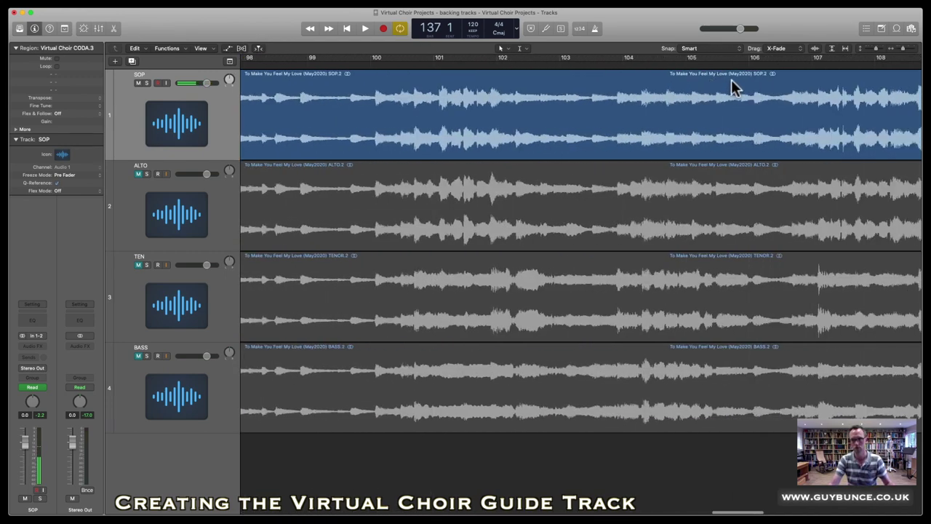
{"action": "scroll", "coordinate": [732, 86], "scroll_direction": "left", "scroll_amount": 1}
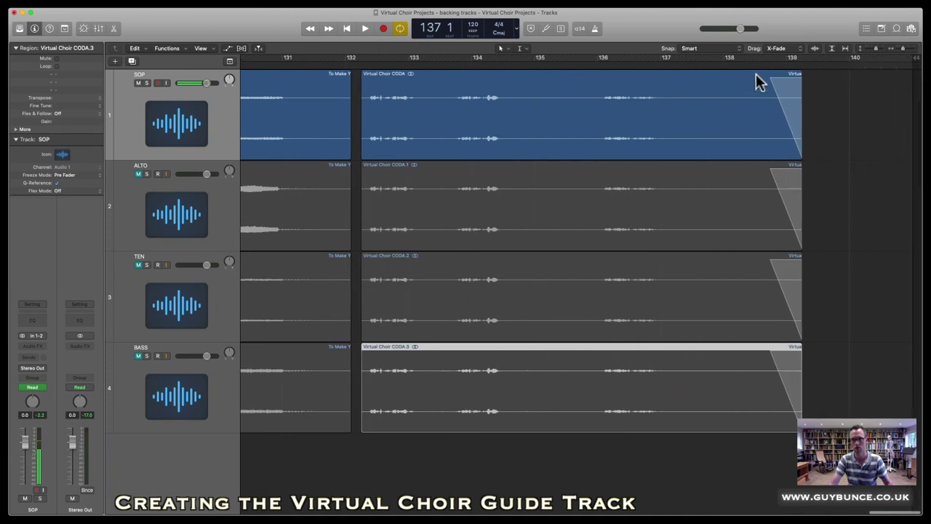
{"action": "key", "text": "super+u"}
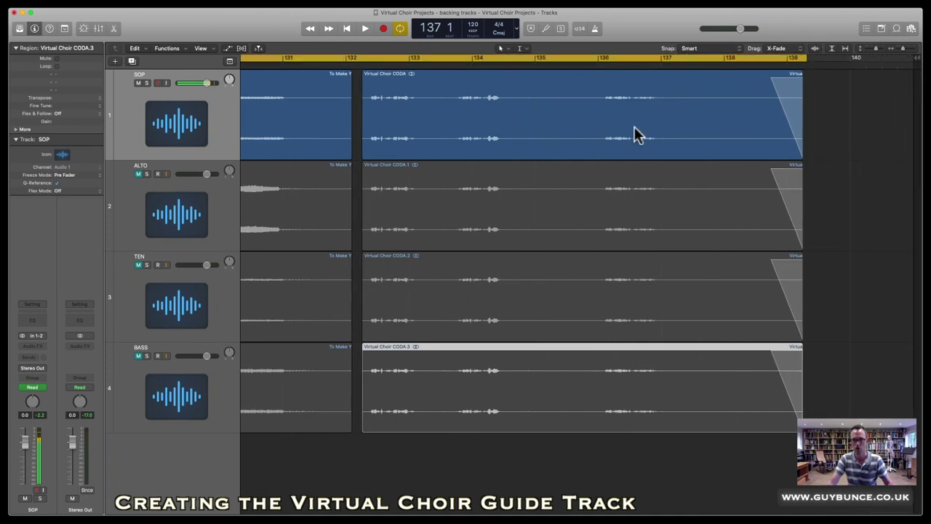
{"action": "scroll", "coordinate": [629, 130], "scroll_direction": "left", "scroll_amount": 20}
{"action": "scroll", "coordinate": [336, 208], "scroll_direction": "left", "scroll_amount": 1}
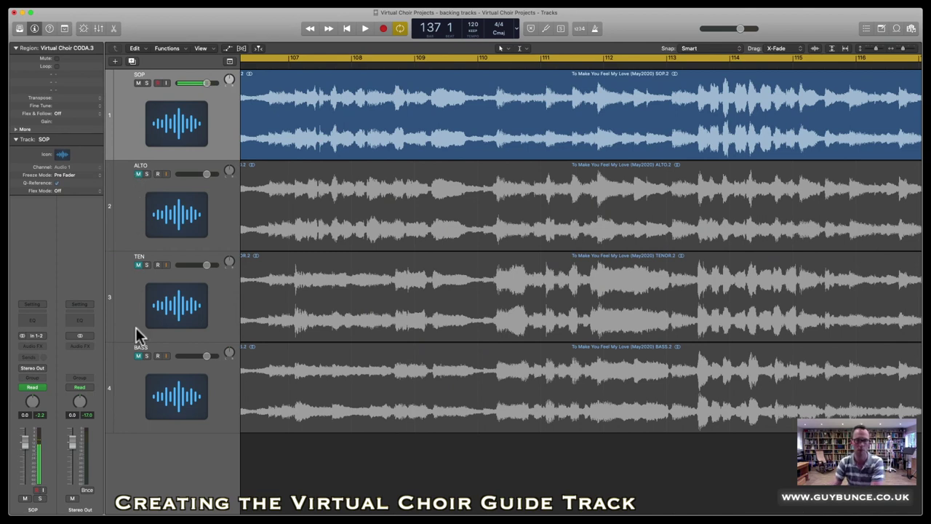
Play the opening of the SOP guide track from the start of the project to about bar 3
{"action": "scroll", "coordinate": [227, 154], "scroll_direction": "left", "scroll_amount": 20}
{"action": "scroll", "coordinate": [227, 149], "scroll_direction": "left", "scroll_amount": 20}
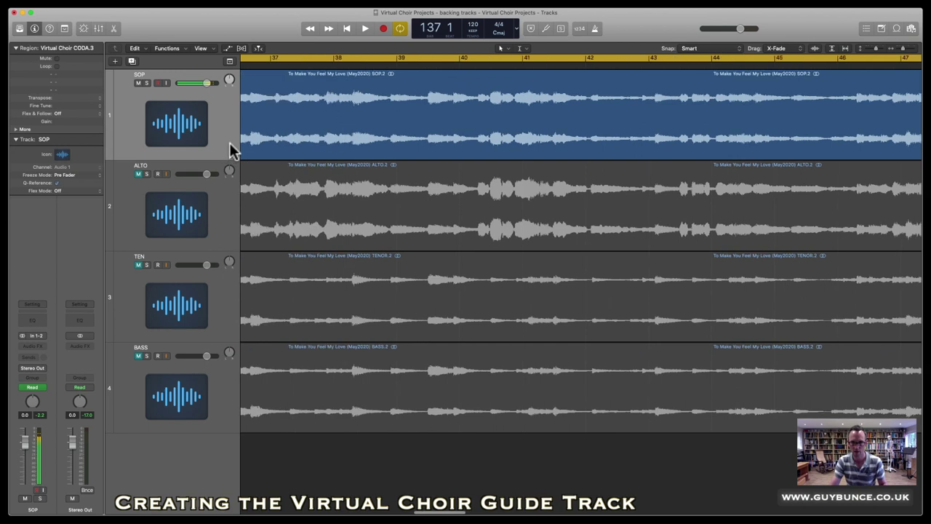
{"action": "scroll", "coordinate": [229, 149], "scroll_direction": "left", "scroll_amount": 20}
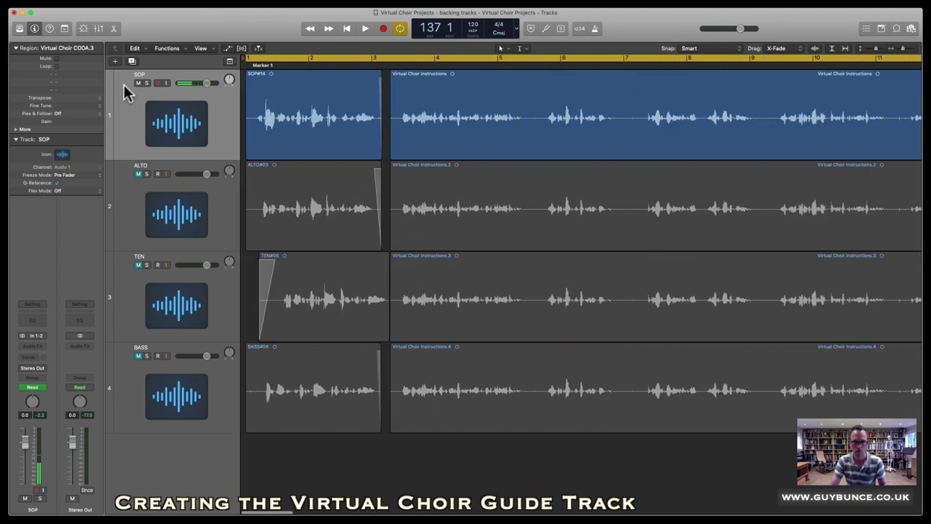
{"action": "key", "text": "space"}
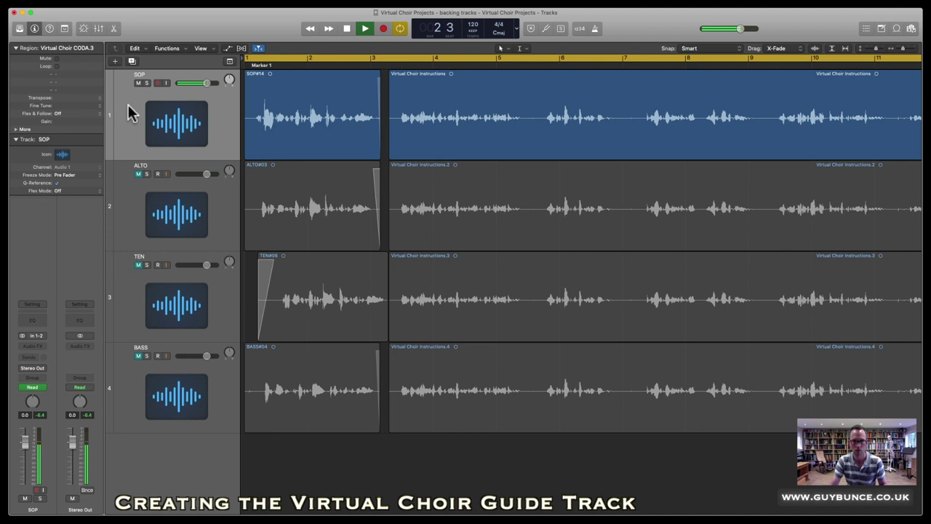
{"action": "key", "text": "space"}
Open the bounce settings for the whole cycled project section with only the SOP track audible
{"action": "scroll", "coordinate": [401, 131], "scroll_direction": "right", "scroll_amount": 15}
{"action": "scroll", "coordinate": [390, 129], "scroll_direction": "left", "scroll_amount": 2}
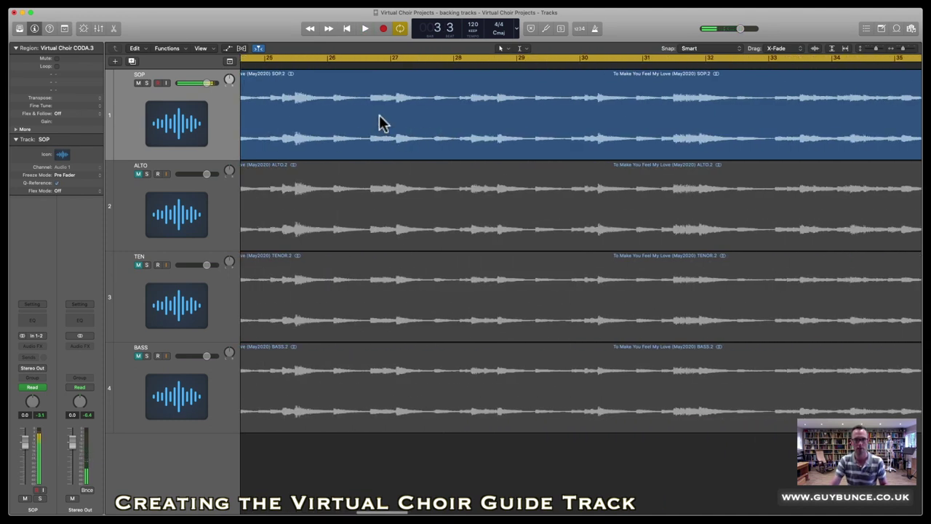
{"action": "scroll", "coordinate": [361, 69], "scroll_direction": "right", "scroll_amount": 20}
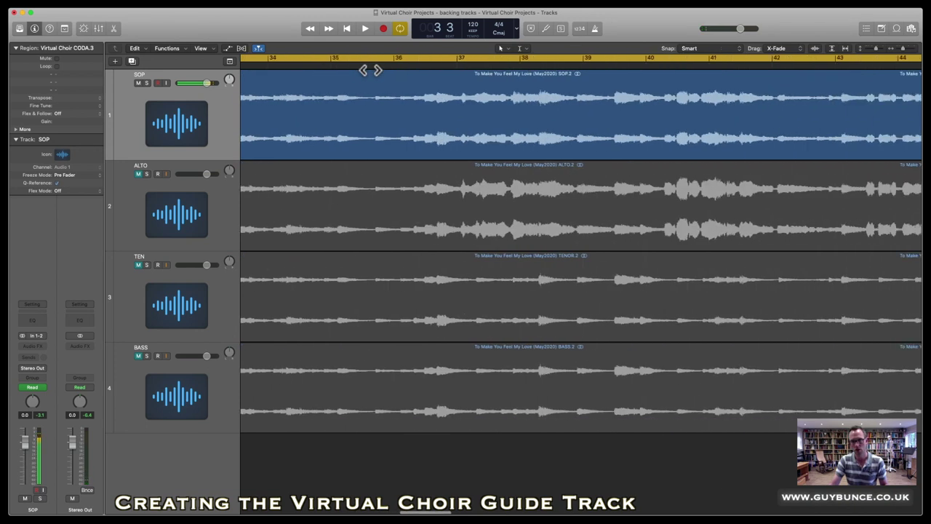
{"action": "scroll", "coordinate": [370, 80], "scroll_direction": "right", "scroll_amount": 6}
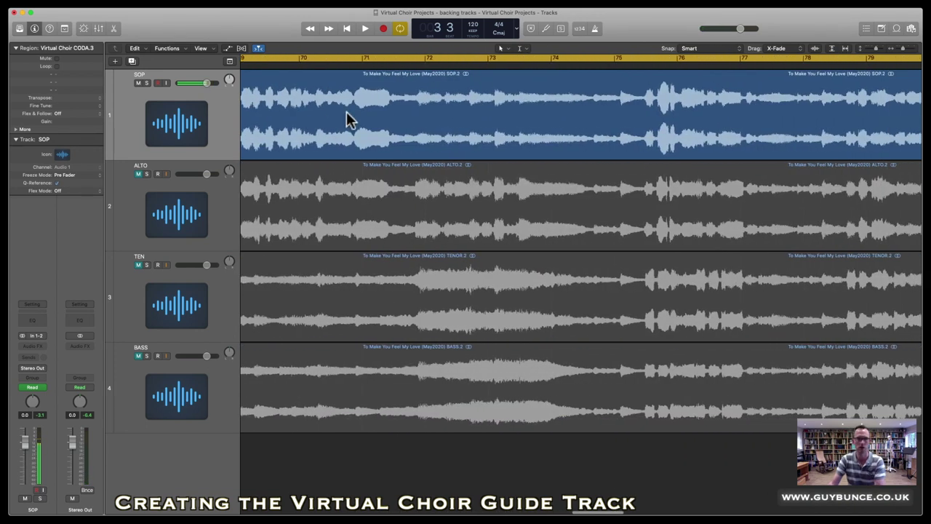
{"action": "left_click", "coordinate": [20, 3]}
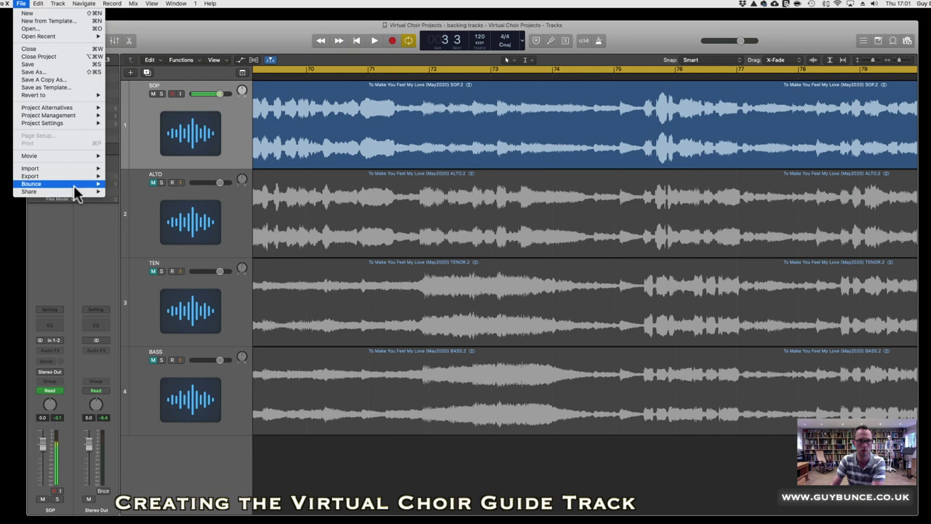
{"action": "mouse_move", "coordinate": [72, 184]}
{"action": "left_click", "coordinate": [146, 211]}
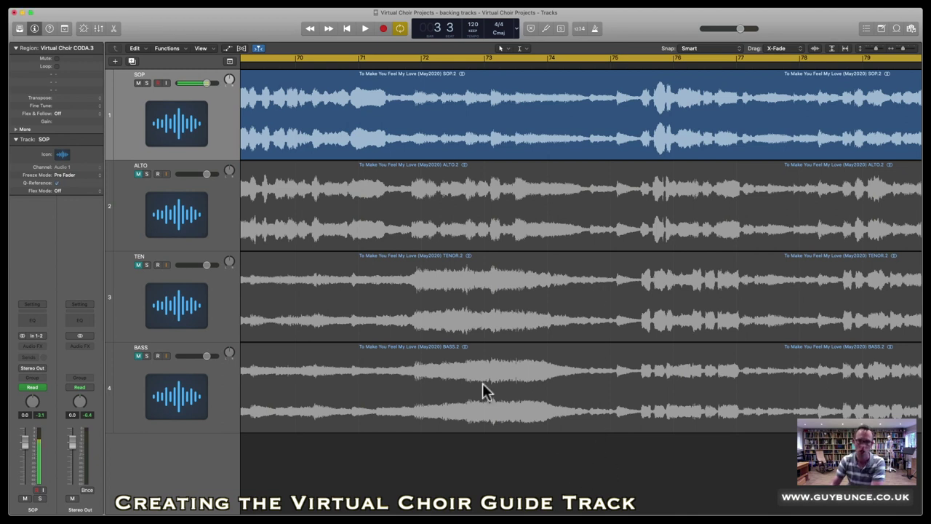
Mute the SOP track, unmute the ALTO track, and play the alto guide from the beginning to about bar 4
{"action": "left_click", "coordinate": [138, 83]}
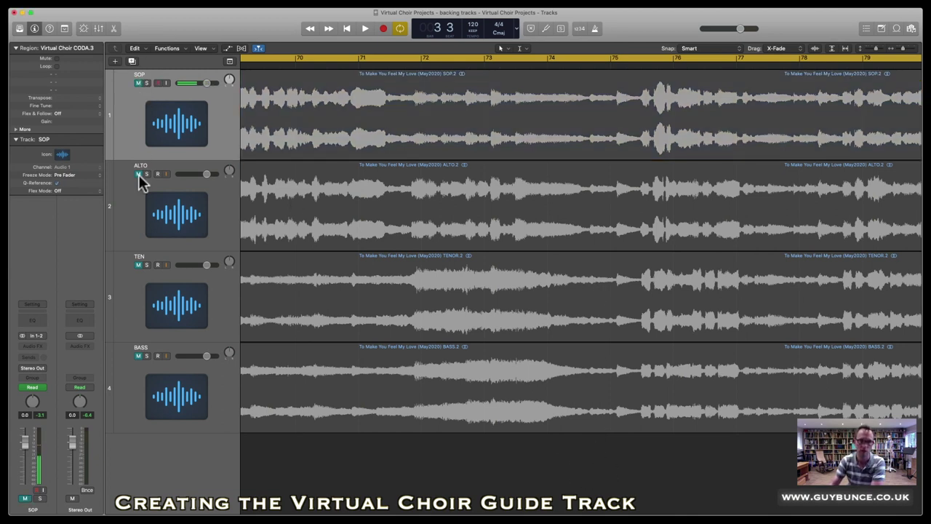
{"action": "left_click", "coordinate": [144, 182]}
{"action": "key", "text": "Return"}
{"action": "key", "text": "space"}
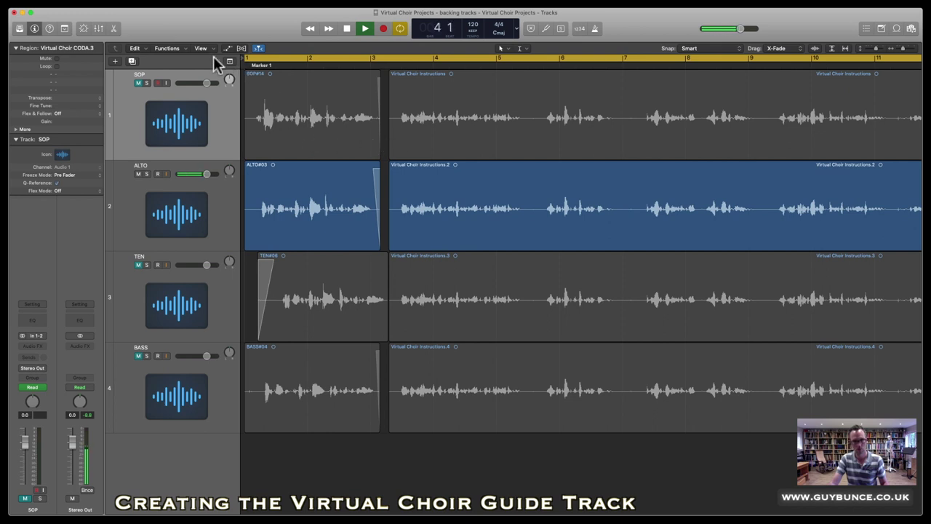
{"action": "key", "text": "space"}
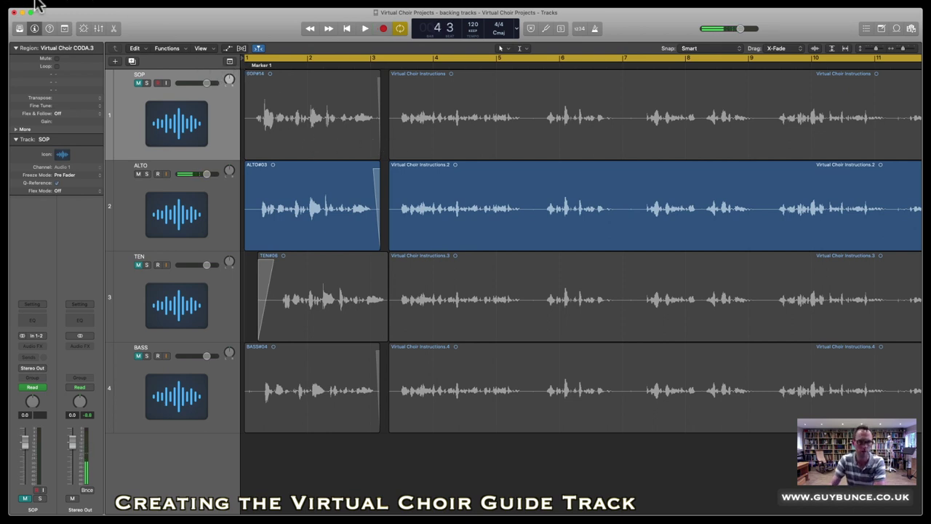
Mute the ALTO track
{"action": "left_click", "coordinate": [138, 173]}
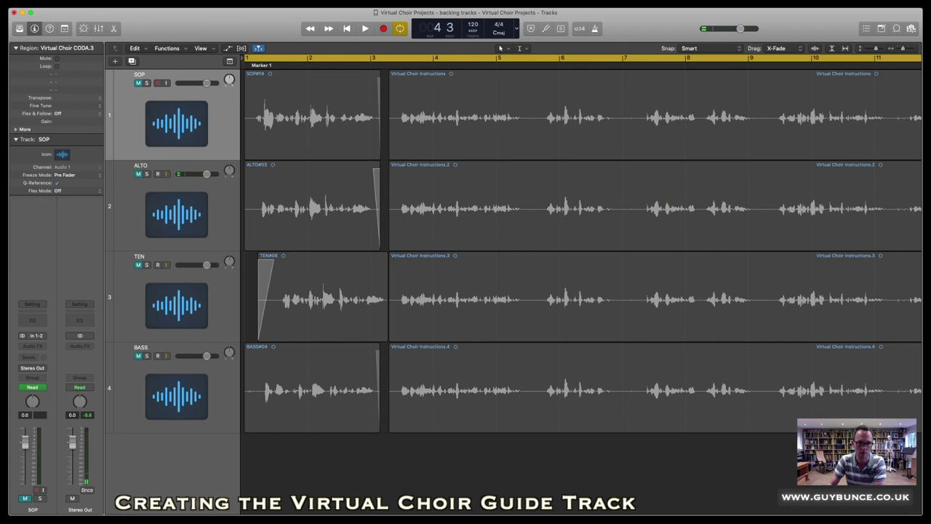